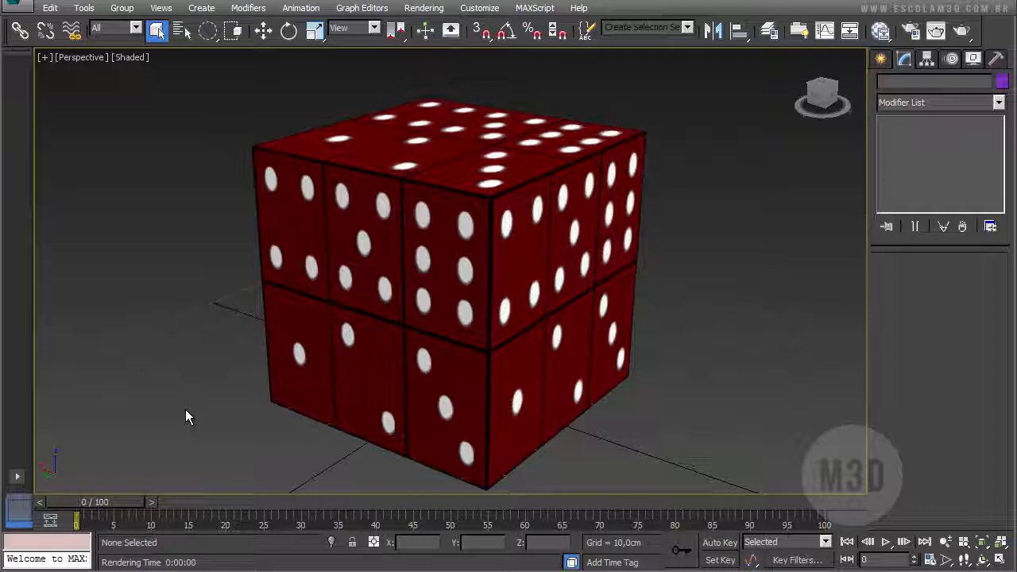
Select the dice cube and turn on its Unwrap UVW modifier, checking the dots on its faces.
mouse_move(339, 333)
alt+middle_down()
mouse_move(389, 331)
mouse_move(322, 332)
alt+middle_up()
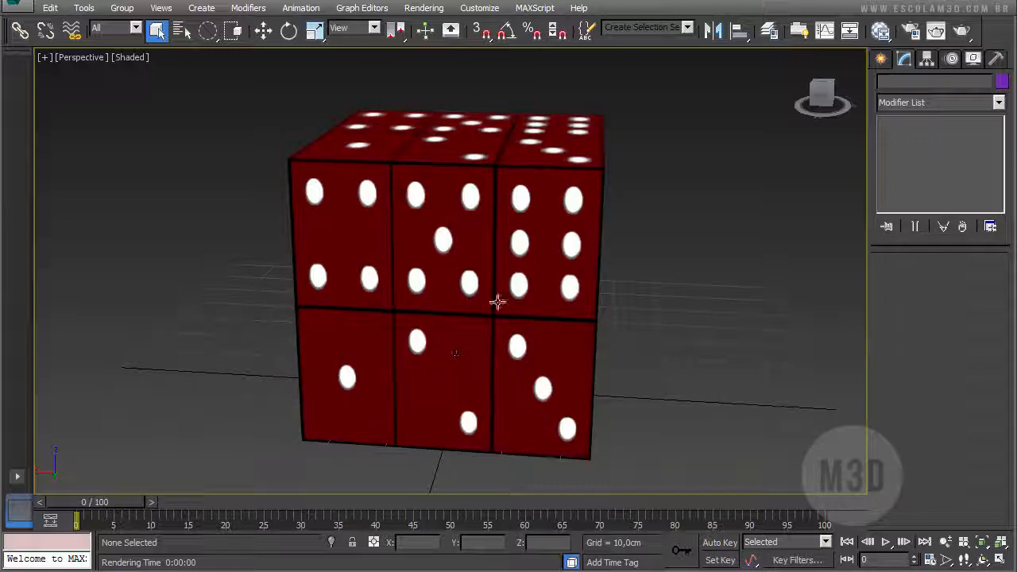
click(561, 283)
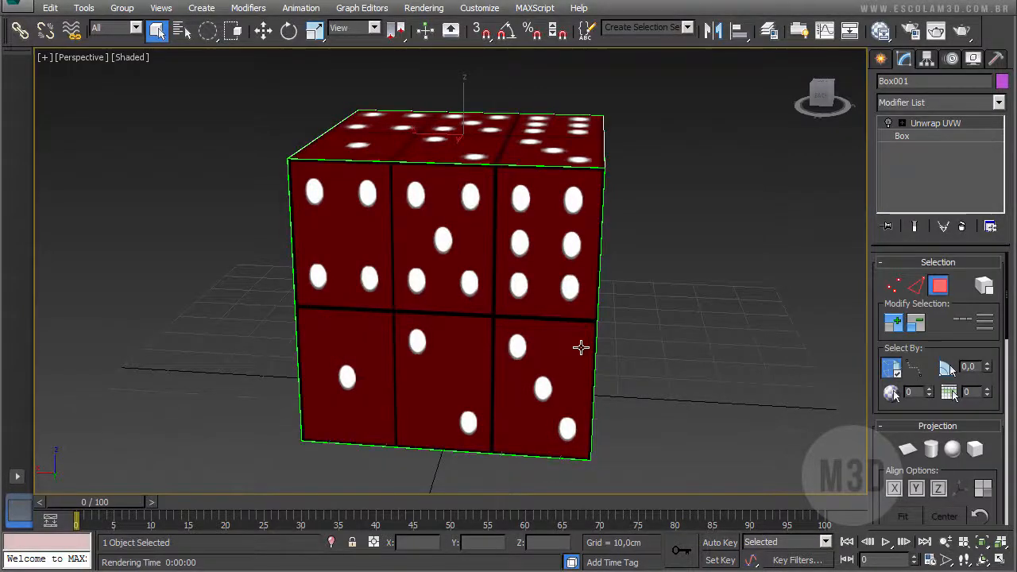
alt+middle_drag(580, 345, 485, 321)
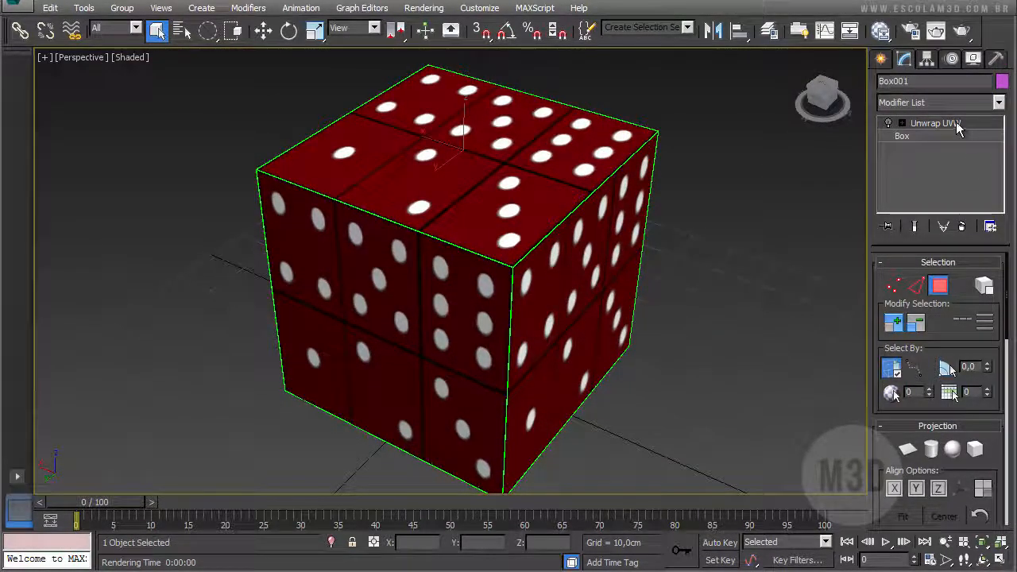
click(889, 124)
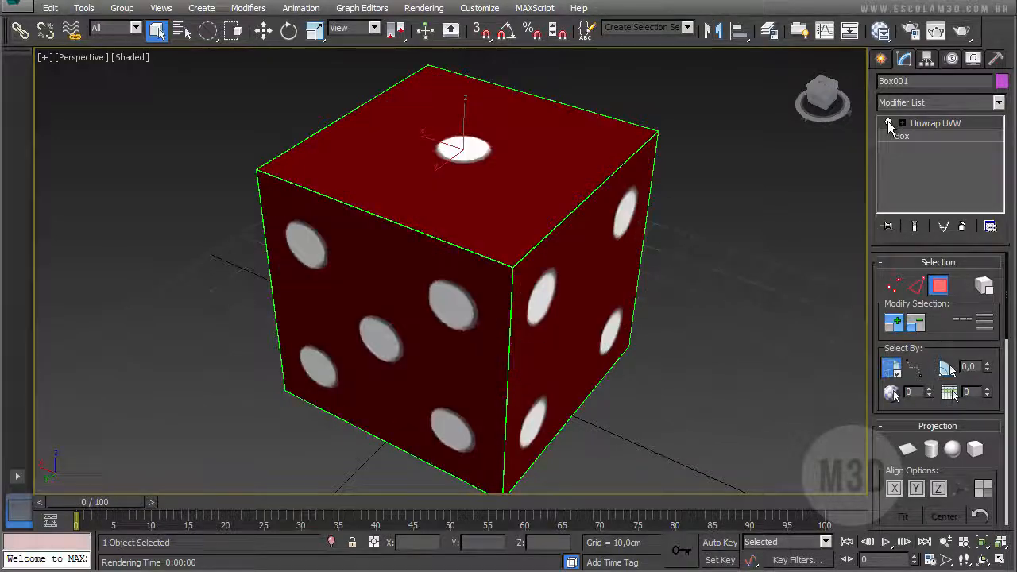
alt+middle_drag(655, 298, 448, 284)
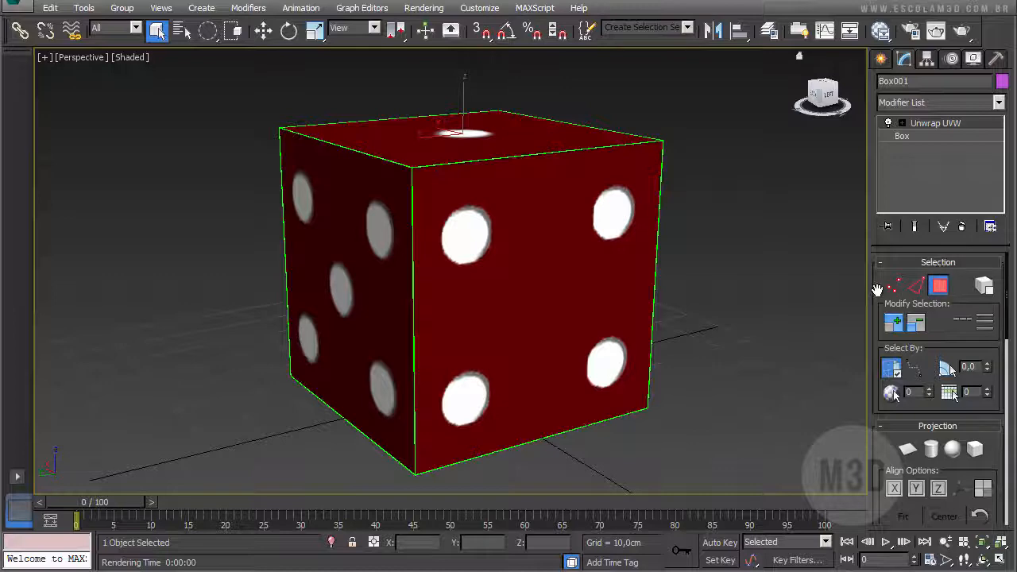
Widen the command panel to two columns and look over the selection and projection options of Unwrap UVW.
drag(866, 291, 721, 291)
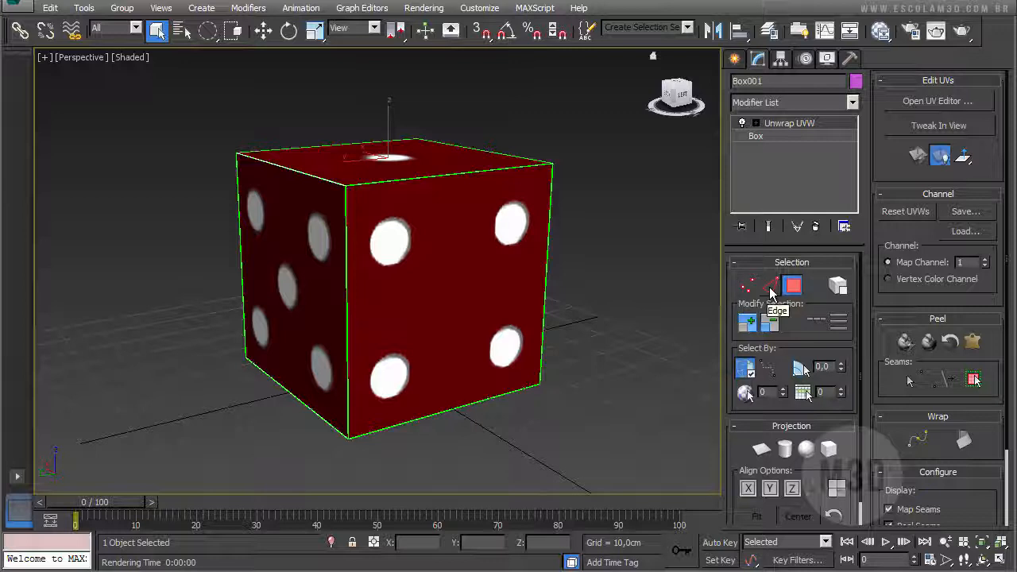
click(793, 290)
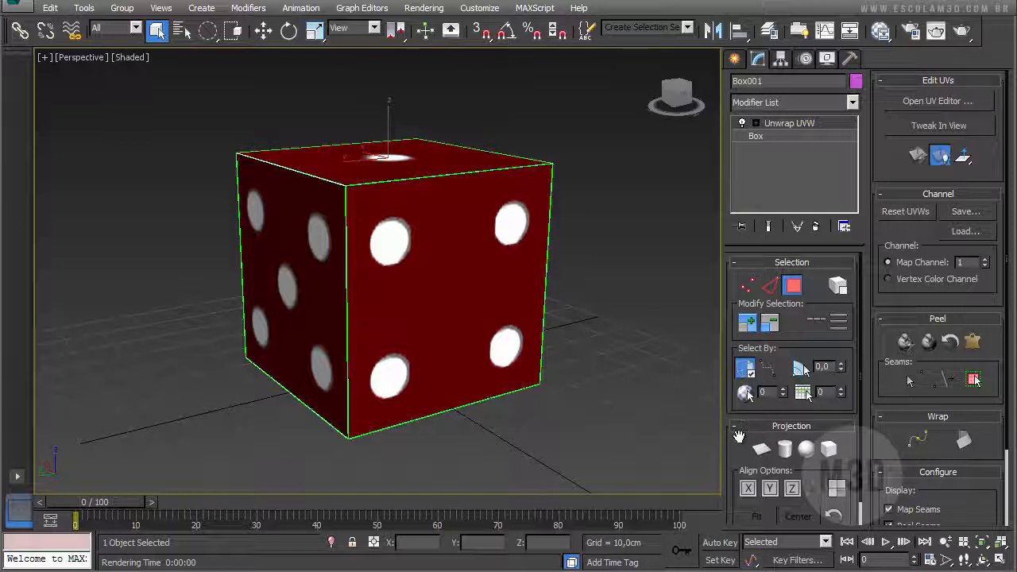
drag(733, 432, 732, 408)
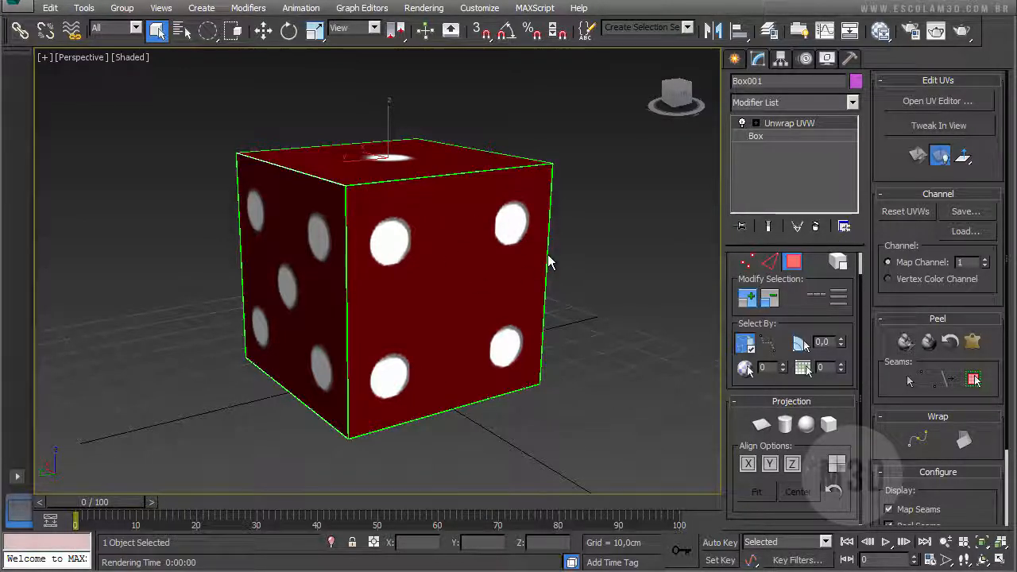
Open the UV editor of the Unwrap UVW modifier and narrow the command panel back to one column.
click(799, 123)
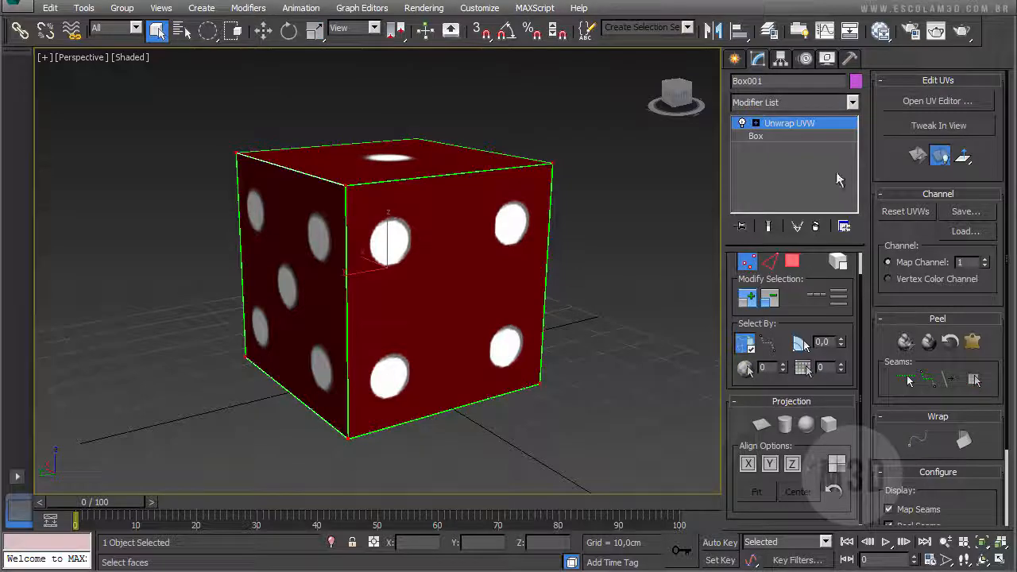
click(942, 104)
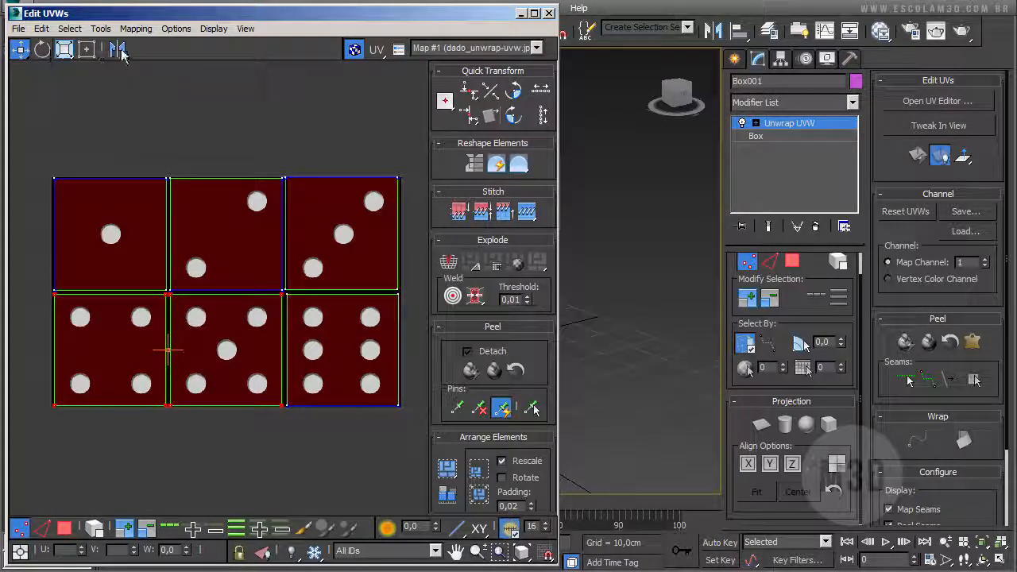
click(62, 61)
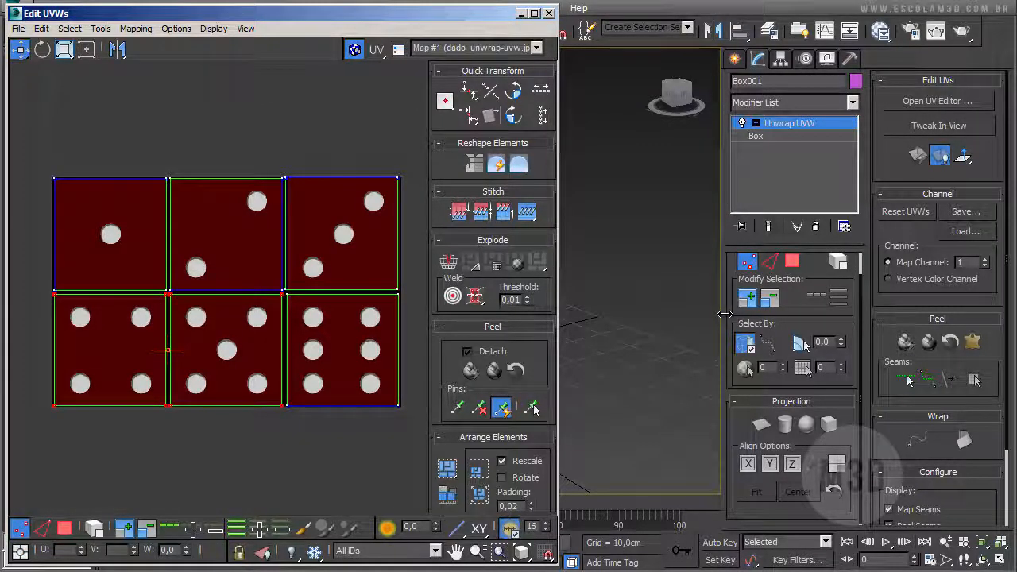
drag(726, 317, 882, 315)
alt+middle_drag(629, 318, 727, 365)
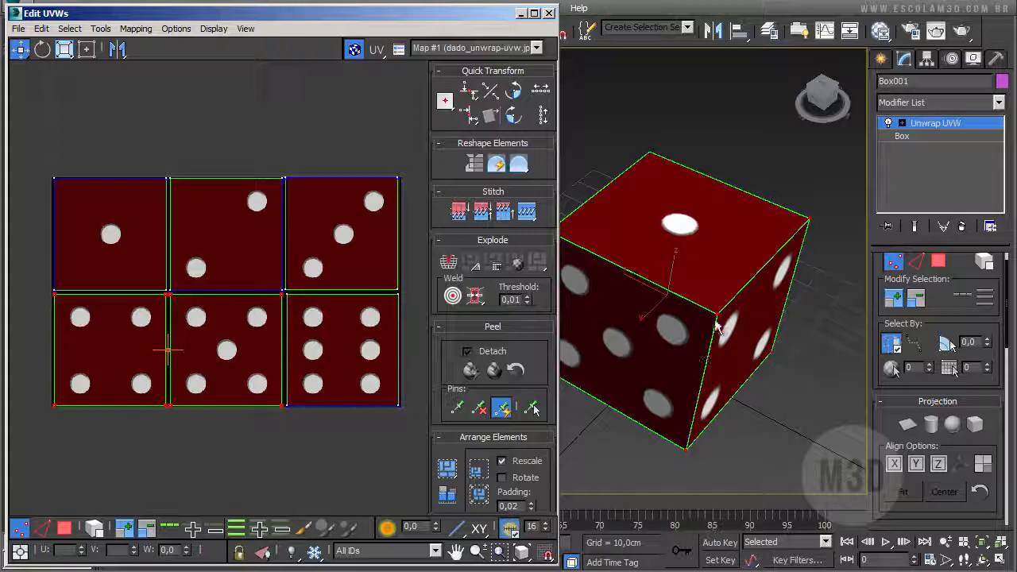
Select the cube's near top corner vertex, and in Edge level its top front edge and the UV edges of the middle tiles.
click(779, 431)
click(718, 315)
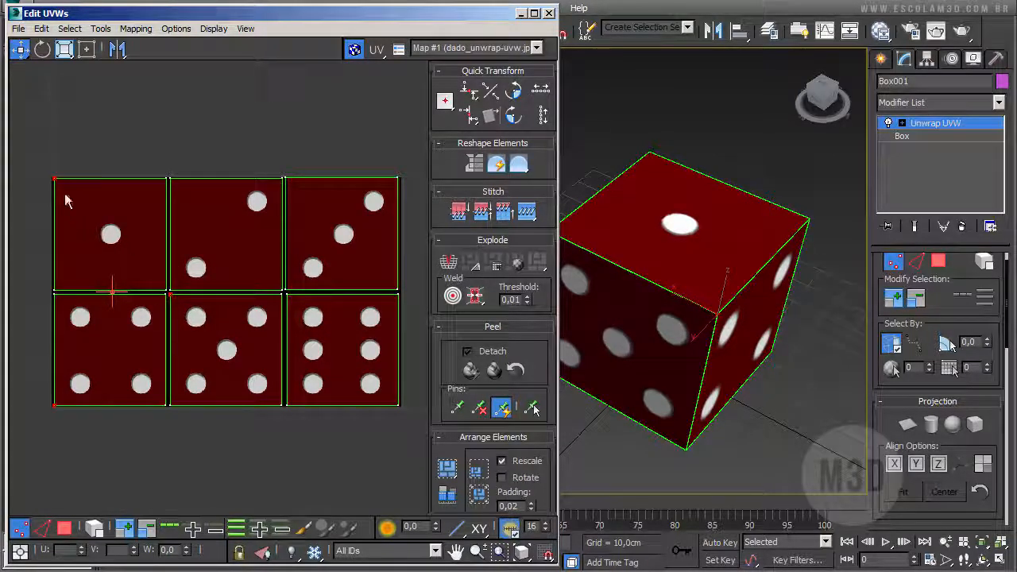
click(42, 528)
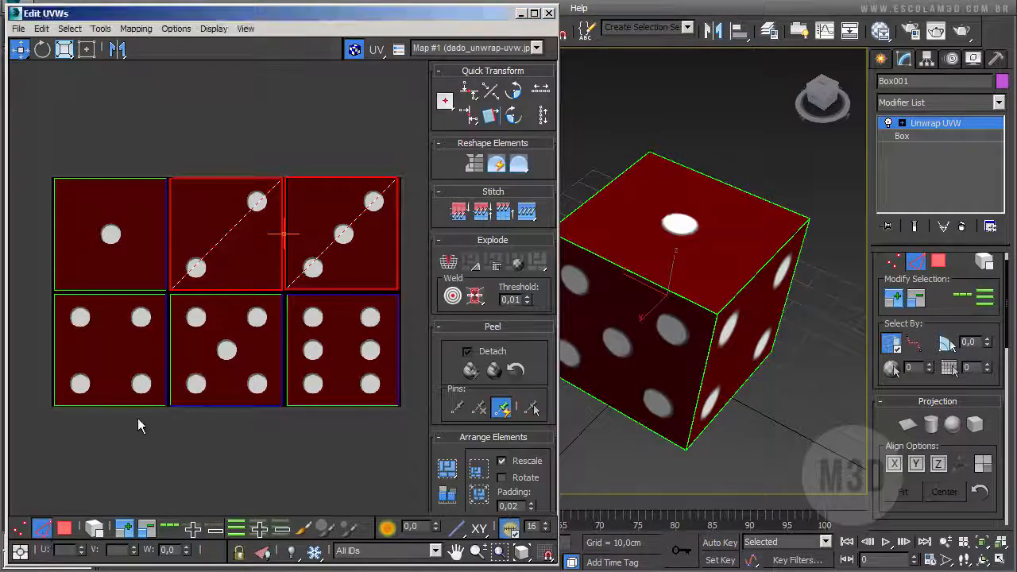
click(682, 298)
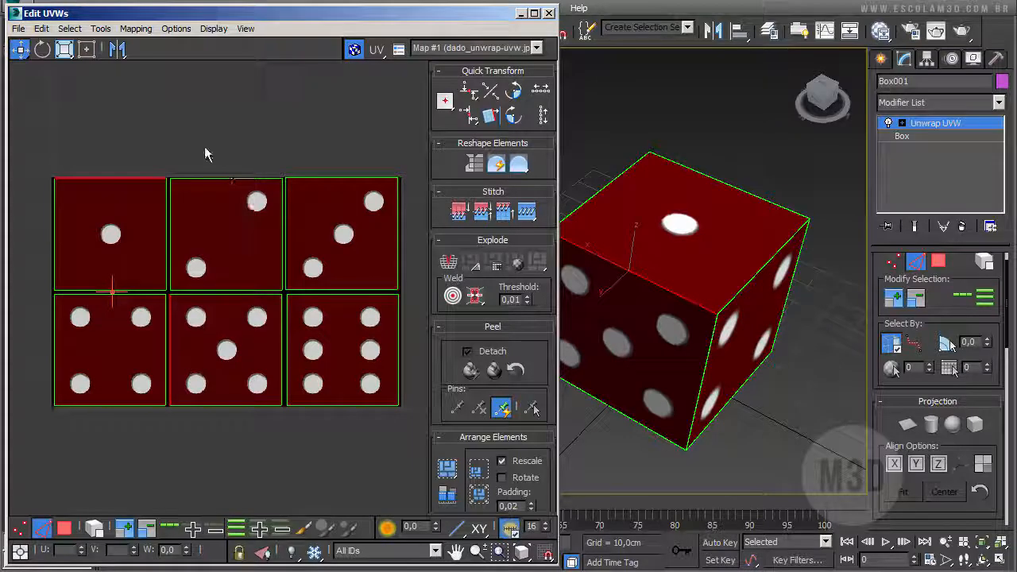
drag(235, 248, 255, 441)
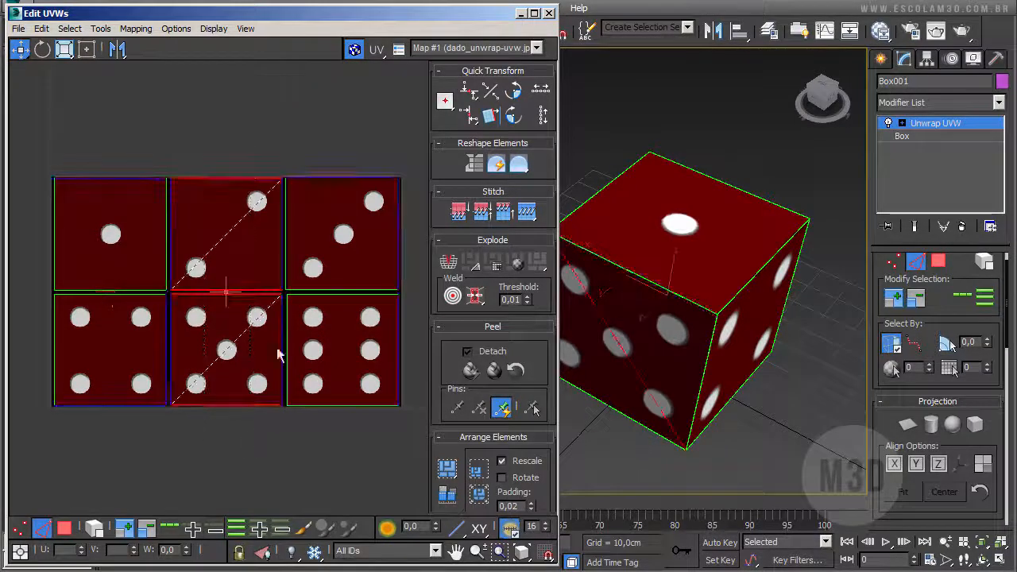
alt+middle_drag(608, 278, 533, 443)
alt+middle_drag(731, 310, 568, 352)
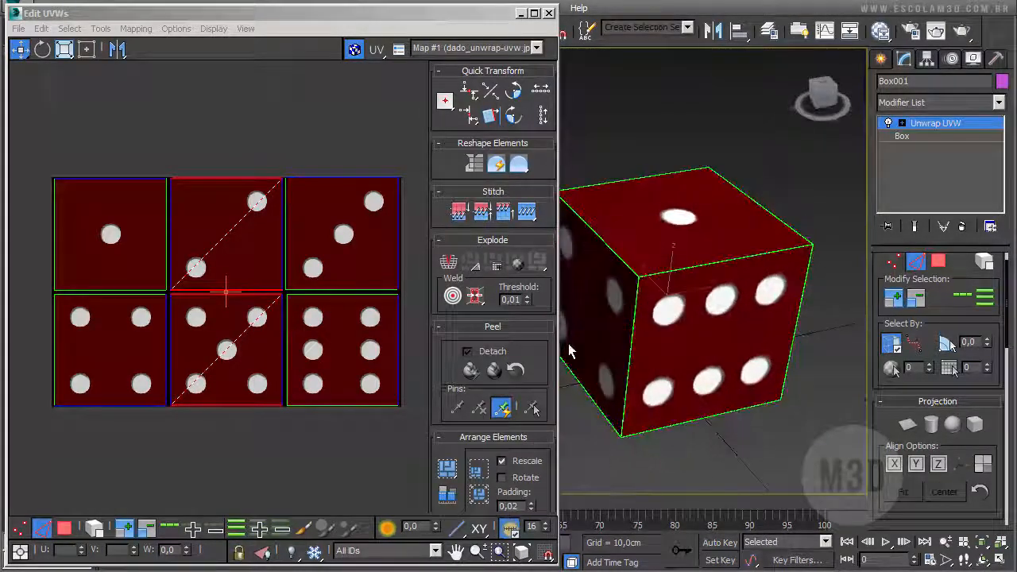
Switch the UV editor to Polygon level and select the cube's one-dot top face.
click(65, 528)
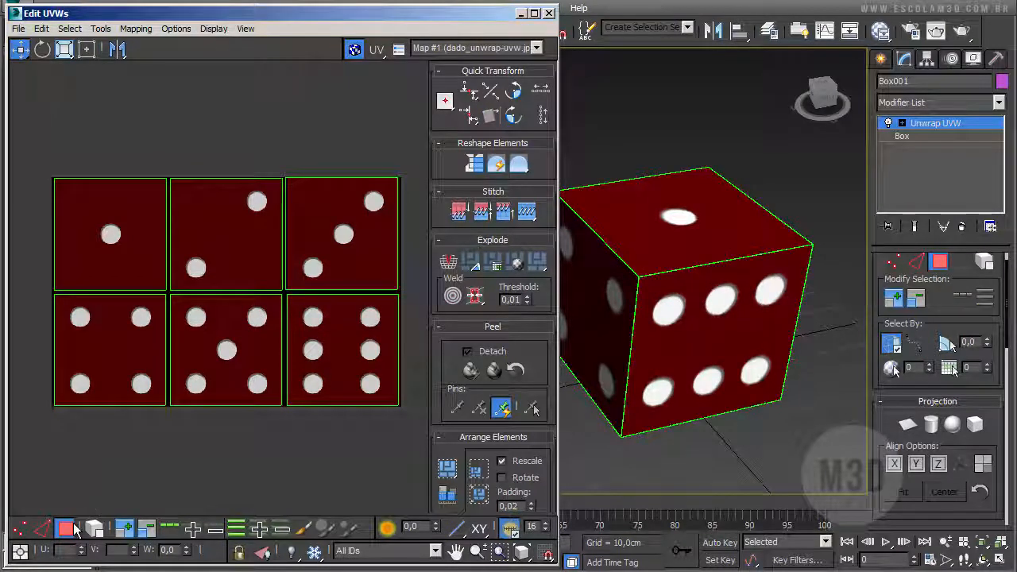
click(914, 418)
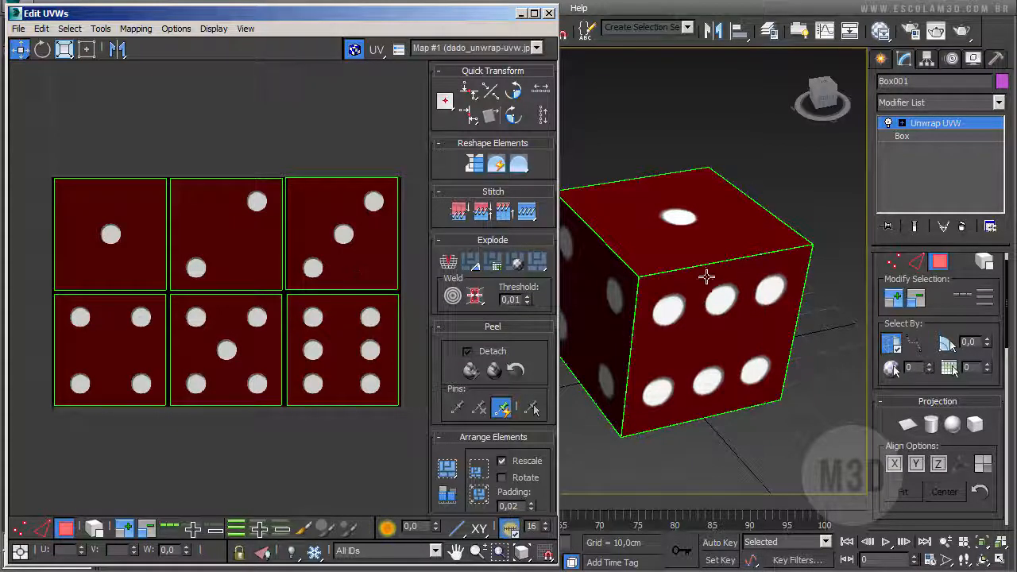
click(672, 238)
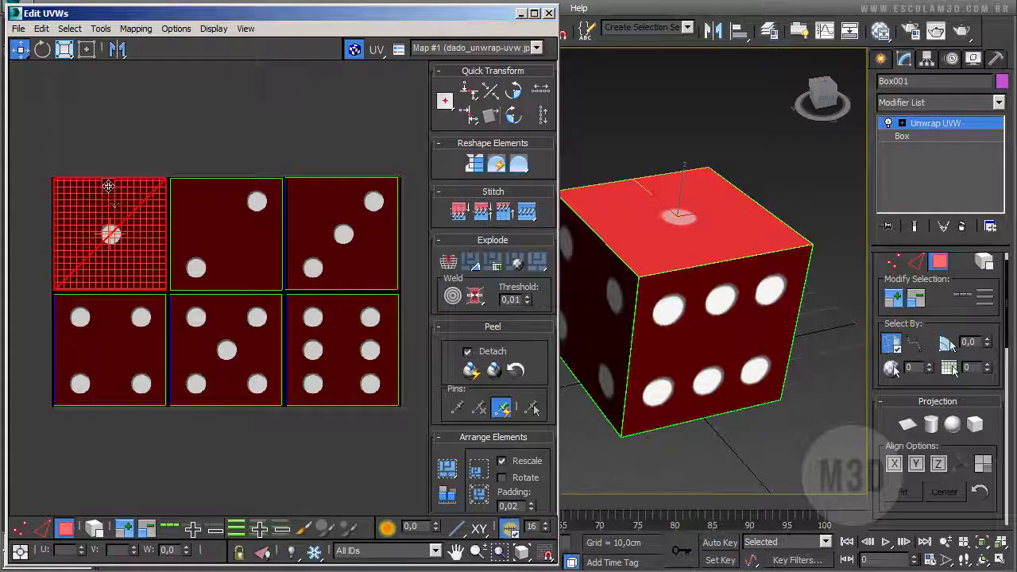
Move the top face's UVs from the one-dot tile onto the three-dot tile and down to the six-dot tile.
click(27, 53)
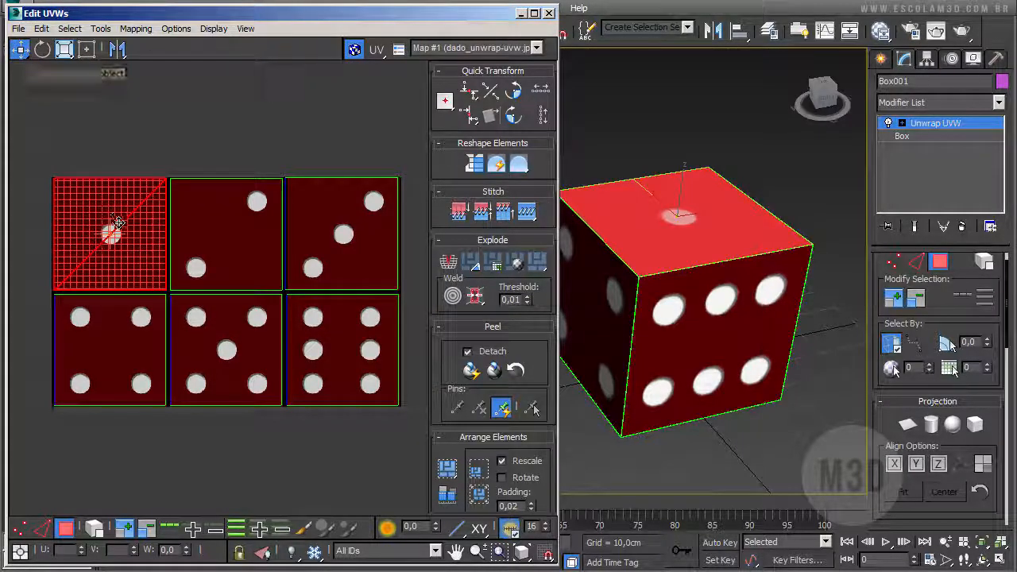
drag(113, 231, 136, 247)
alt+middle_drag(636, 229, 663, 262)
drag(156, 247, 357, 223)
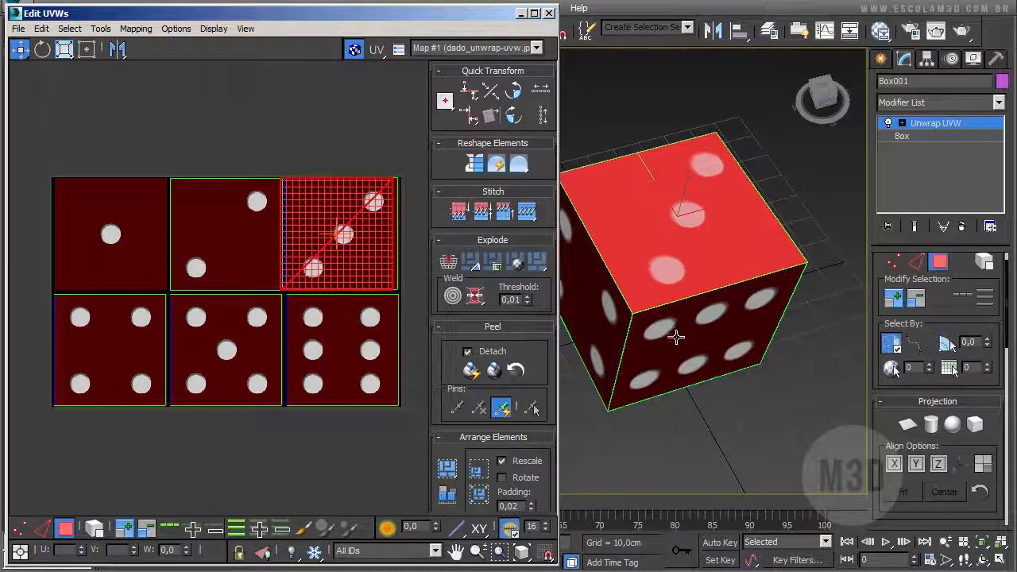
drag(363, 232, 346, 360)
Undo all the moves of the top face's UVs.
key(ctrl+z)
key(ctrl+z)
key(ctrl+z)
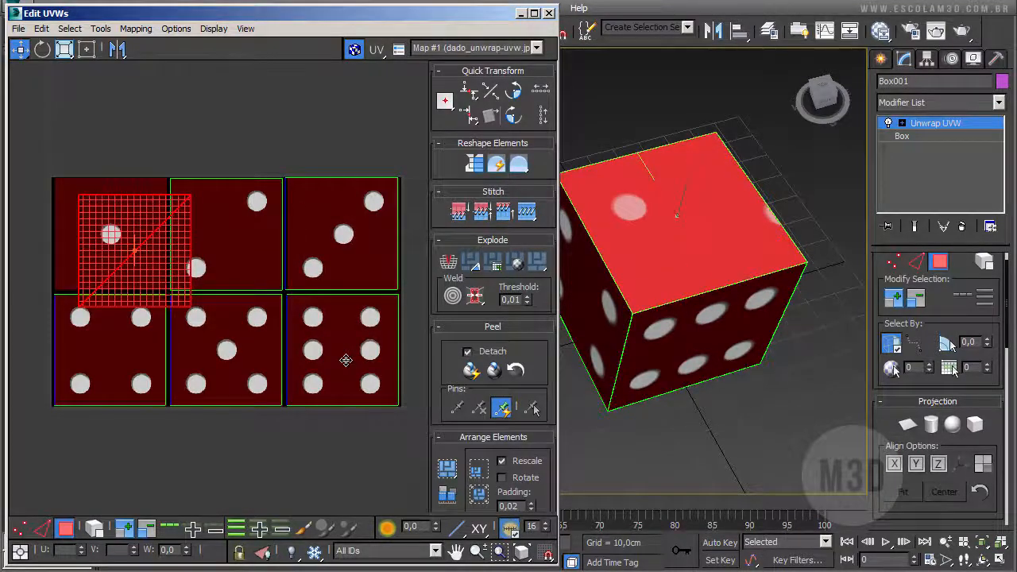
key(ctrl+z)
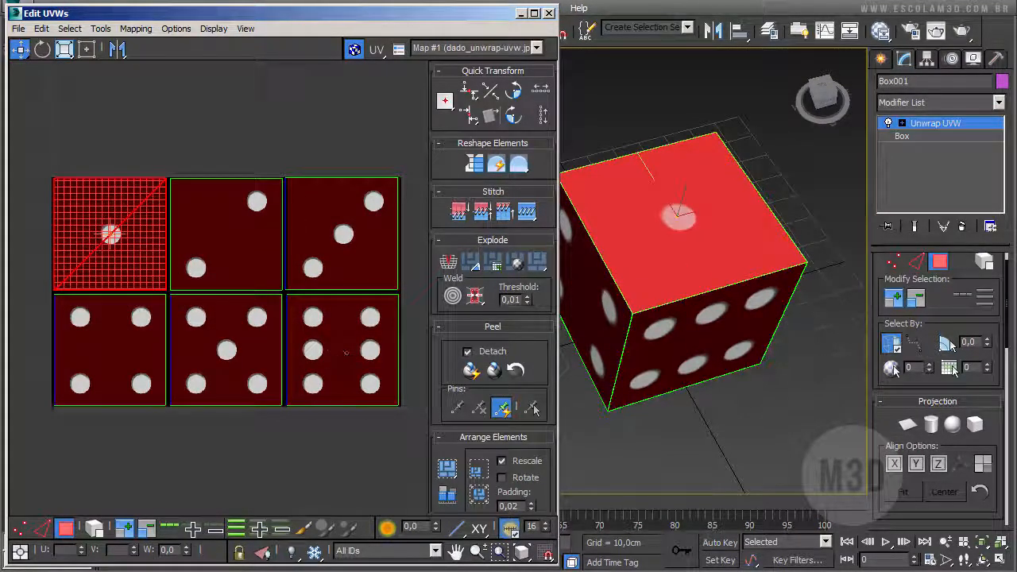
Rotate the six-dot face's UVs by about 45 degrees and undo the rotation.
click(40, 50)
click(320, 357)
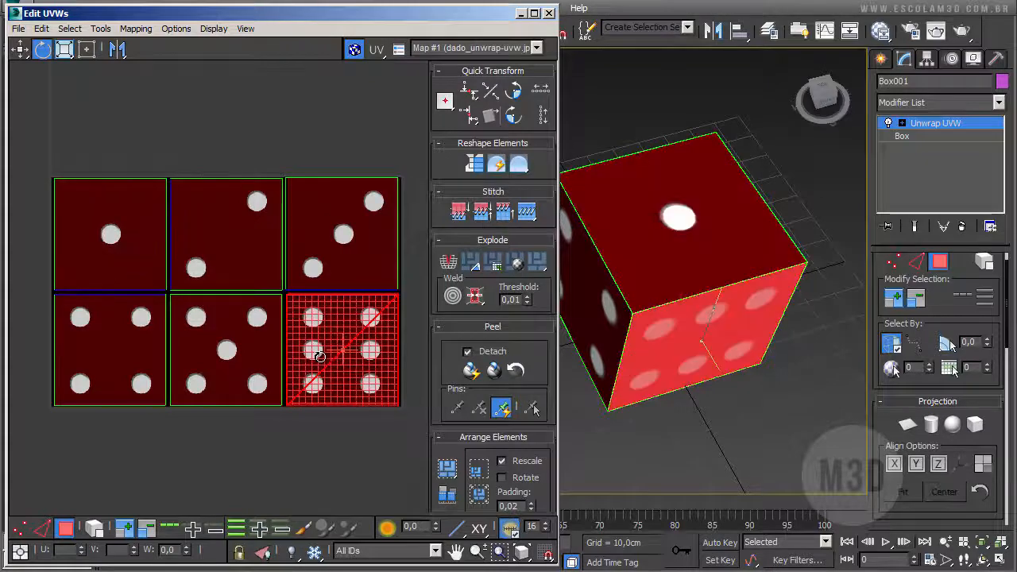
alt+middle_drag(751, 401, 731, 315)
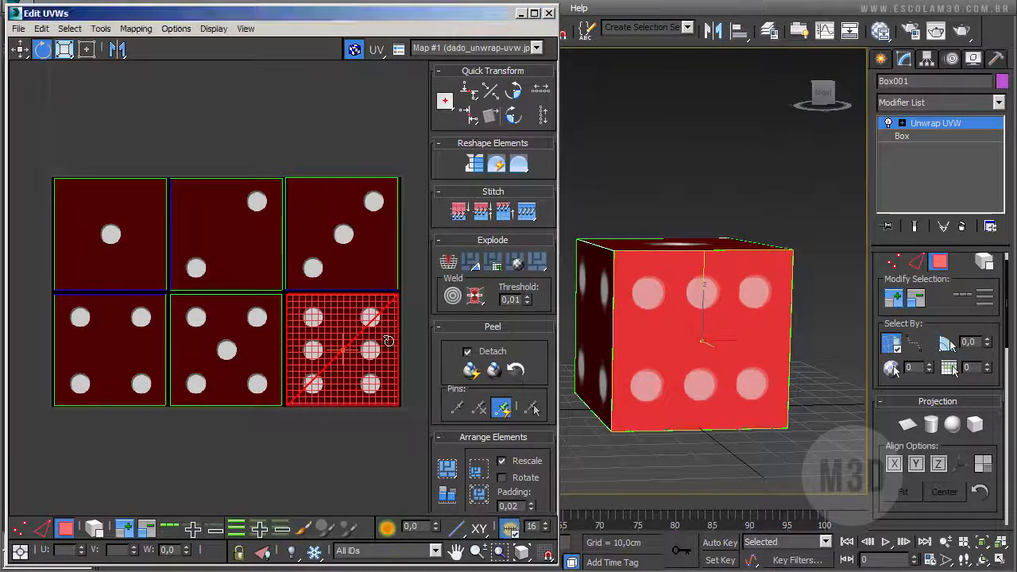
drag(373, 320, 338, 257)
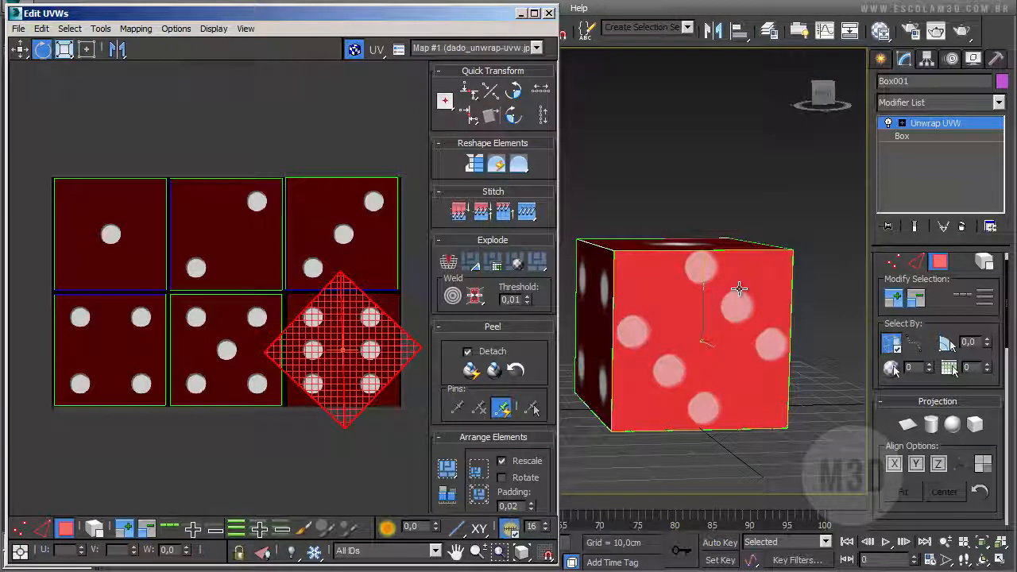
key(ctrl+z)
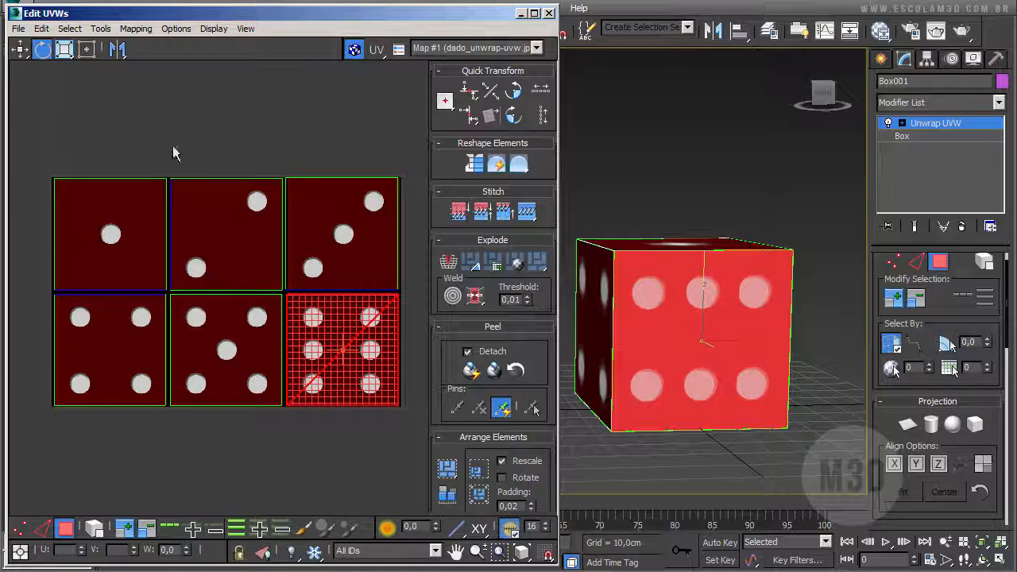
Scale the three-dot face's UVs slightly smaller and then well beyond their tile, and undo the scaling.
click(307, 192)
click(66, 51)
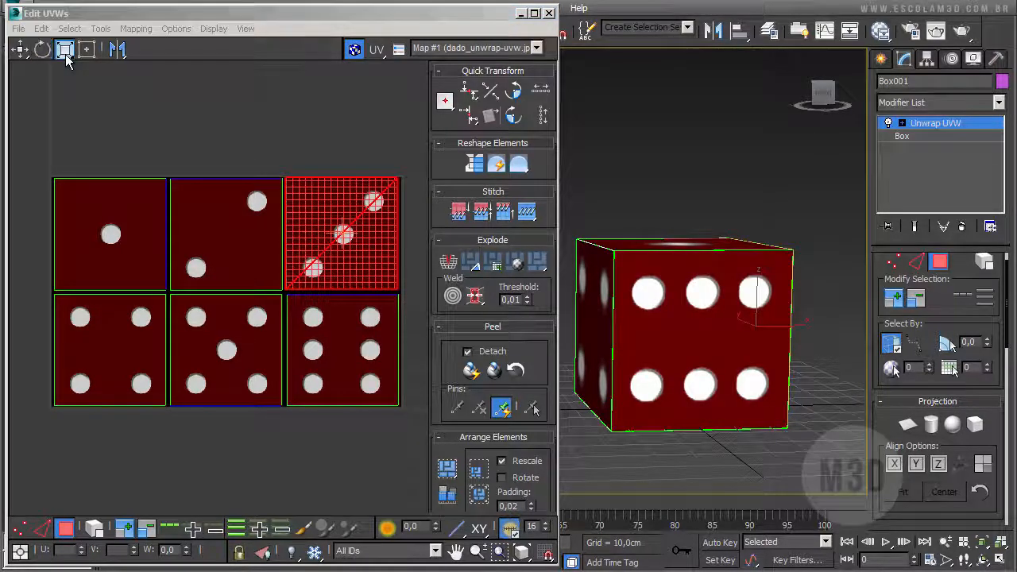
mouse_move(338, 251)
mouse_down()
mouse_move(359, 196)
mouse_move(330, 266)
mouse_up()
alt+middle_drag(589, 284, 415, 245)
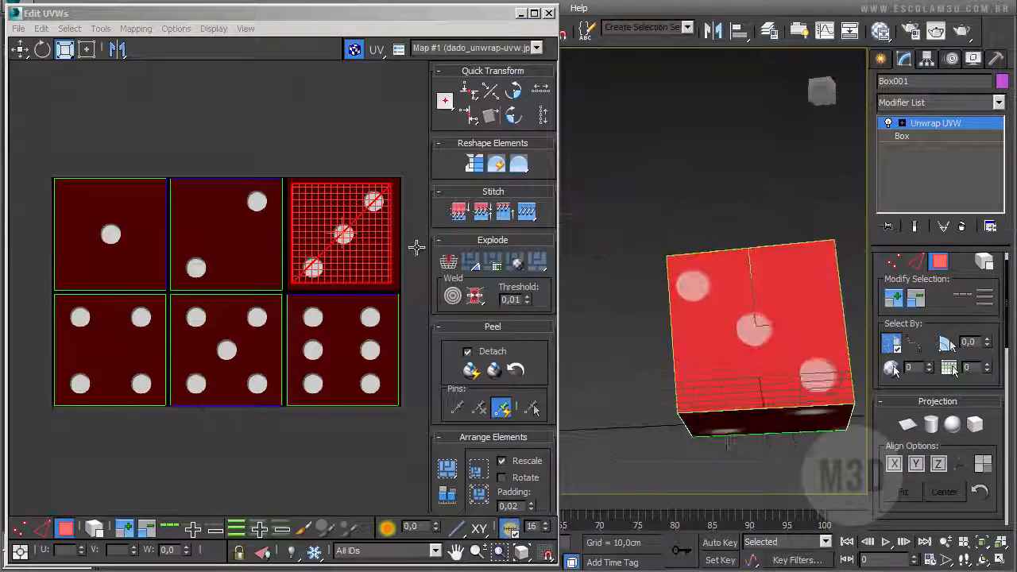
middle_drag(718, 302, 622, 275)
drag(347, 223, 295, 139)
middle_drag(352, 170, 279, 170)
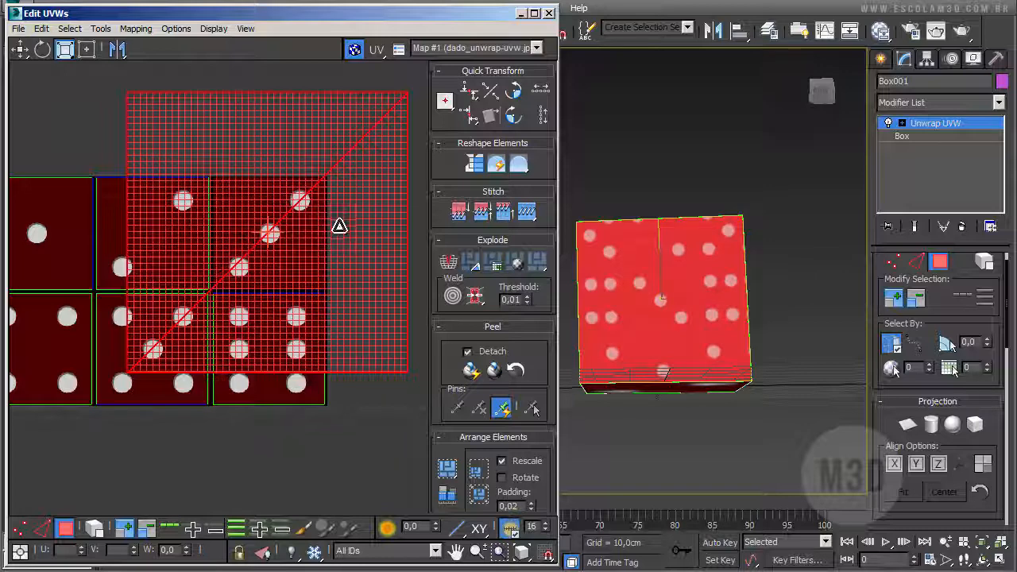
key(ctrl+z)
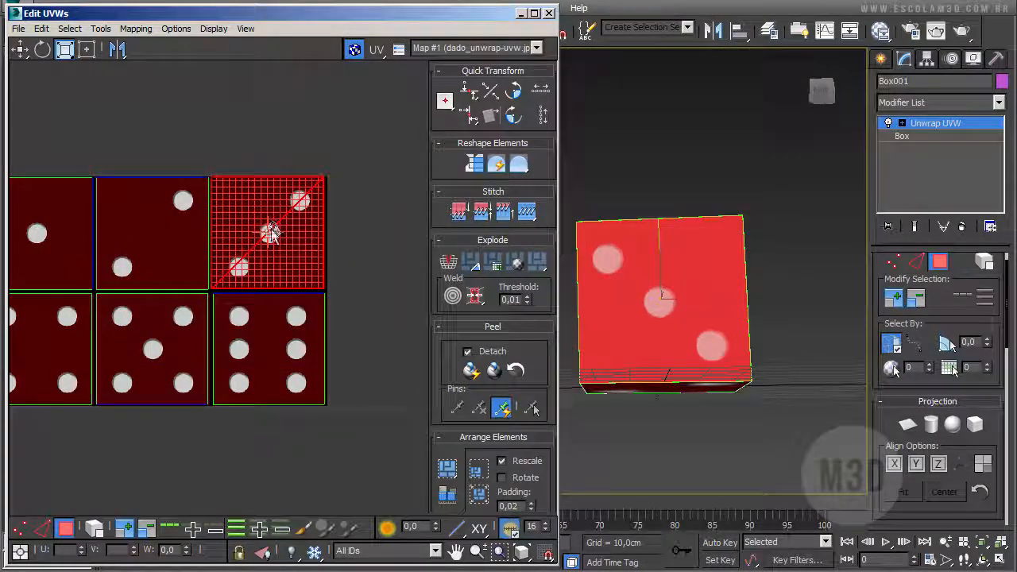
middle_drag(186, 172, 246, 174)
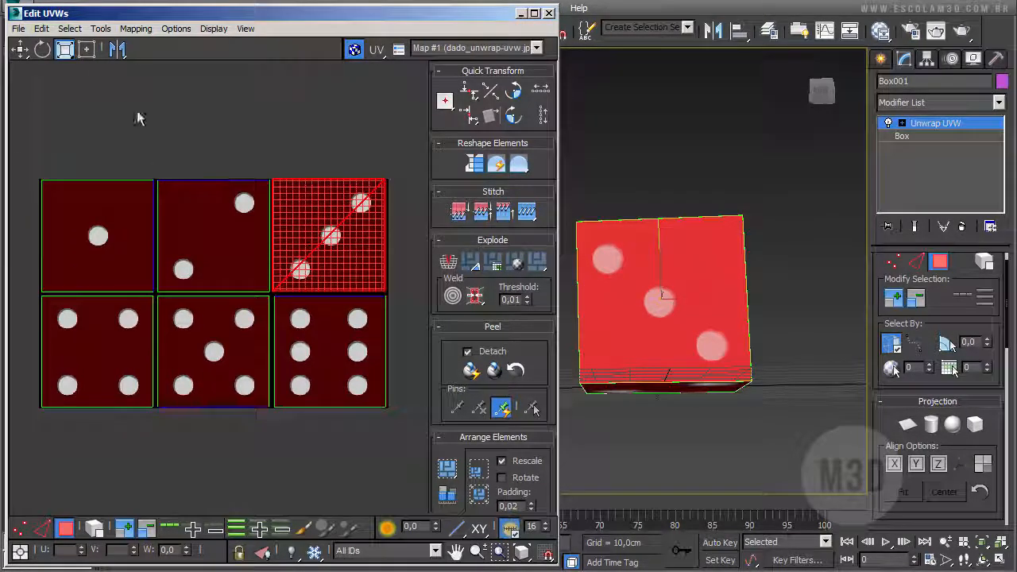
Try freeform scaling and rotating on the three-dot face's UVs and undo the transformations.
click(92, 55)
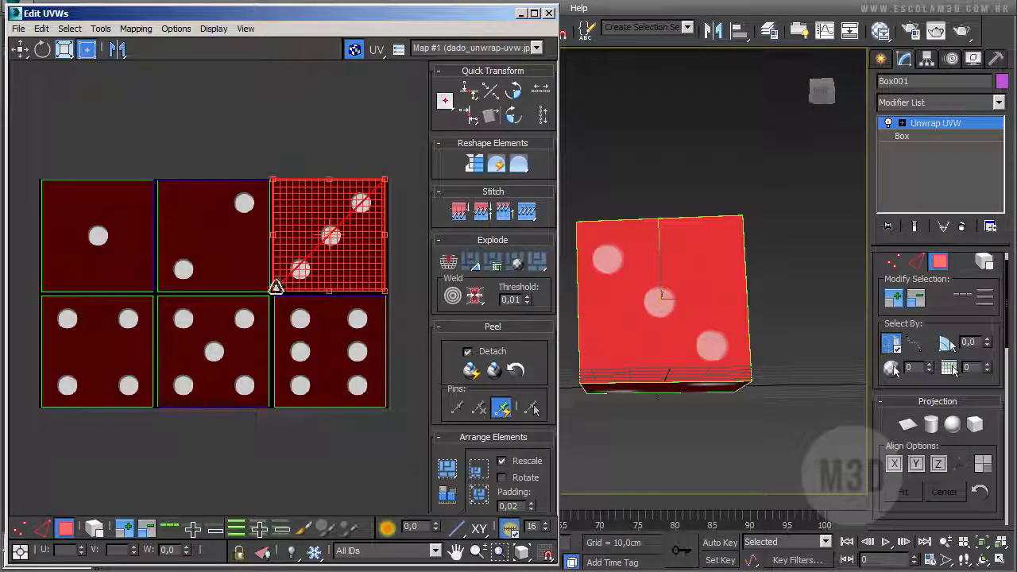
mouse_move(276, 286)
mouse_down()
mouse_move(275, 298)
mouse_move(200, 334)
mouse_move(332, 235)
mouse_move(340, 218)
mouse_move(307, 257)
mouse_move(143, 342)
mouse_move(116, 388)
mouse_move(281, 272)
mouse_up()
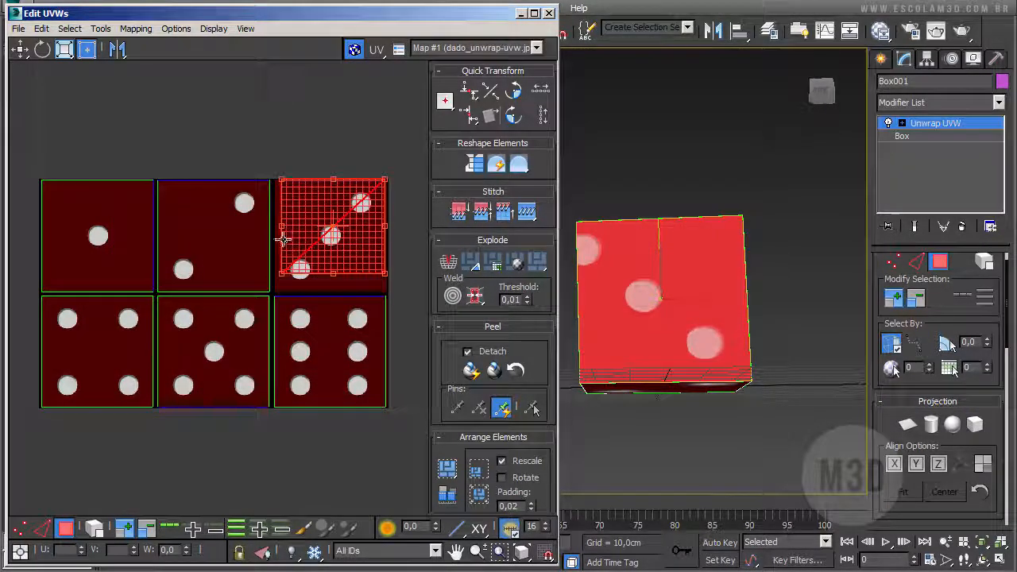
drag(282, 226, 284, 259)
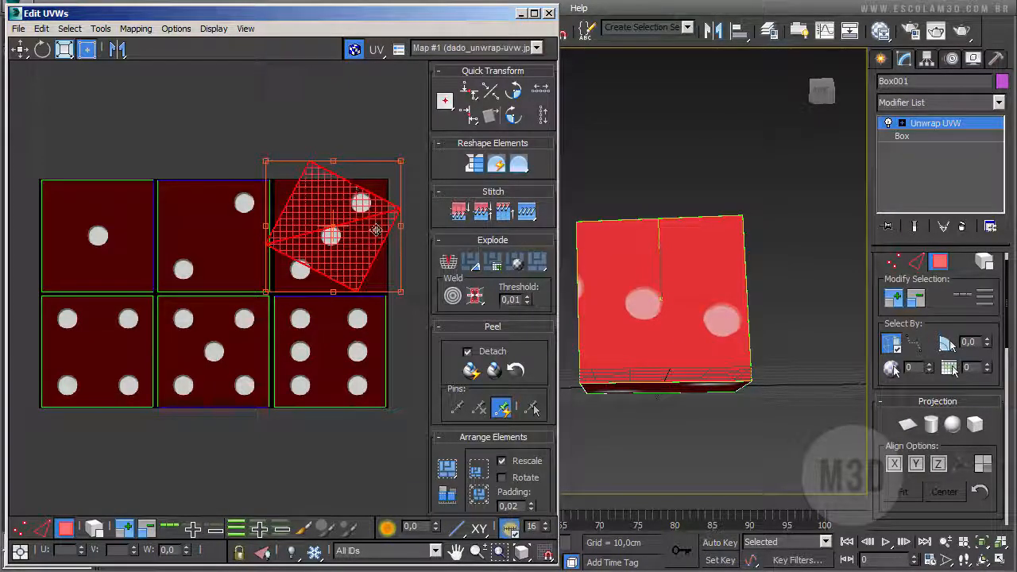
key(ctrl+z)
mouse_move(386, 229)
mouse_down()
mouse_move(388, 197)
mouse_move(398, 249)
mouse_move(393, 212)
mouse_up()
key(ctrl+z)
mouse_move(386, 278)
mouse_down()
mouse_move(408, 305)
mouse_move(345, 257)
mouse_move(387, 283)
mouse_move(296, 345)
mouse_move(345, 343)
mouse_move(408, 229)
mouse_move(405, 255)
mouse_move(357, 322)
mouse_move(378, 287)
mouse_up()
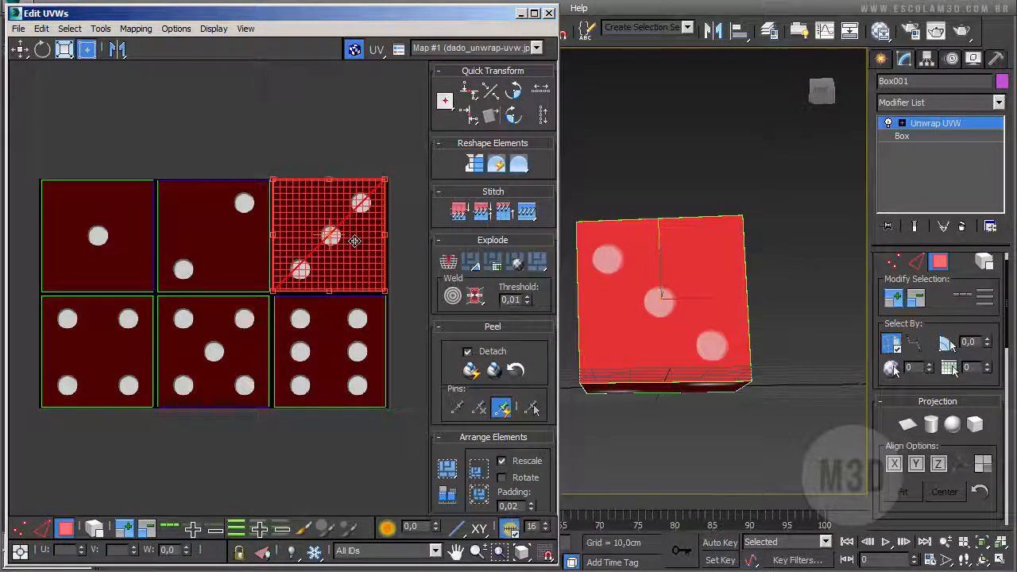
click(112, 59)
click(112, 59)
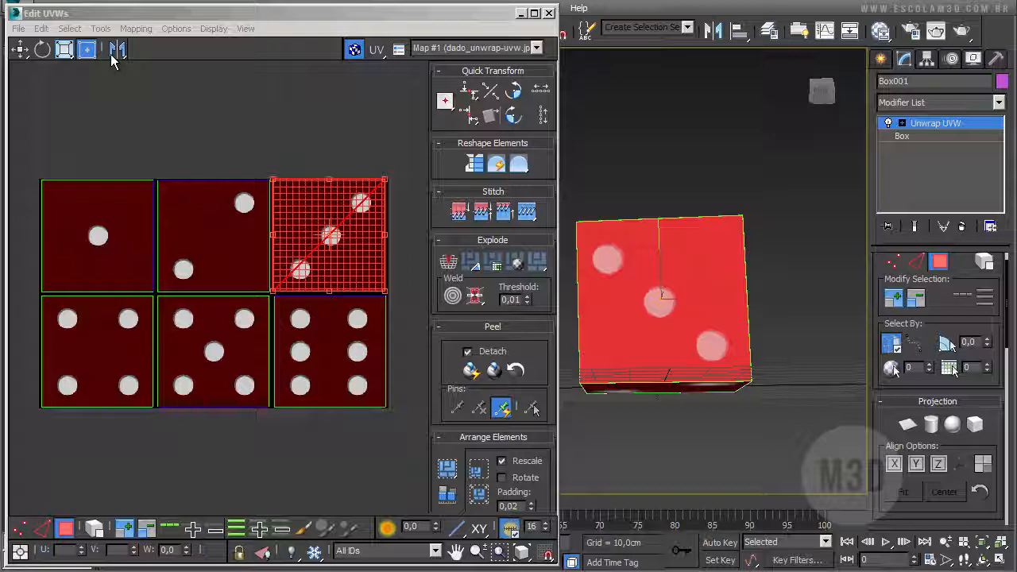
drag(112, 58, 118, 31)
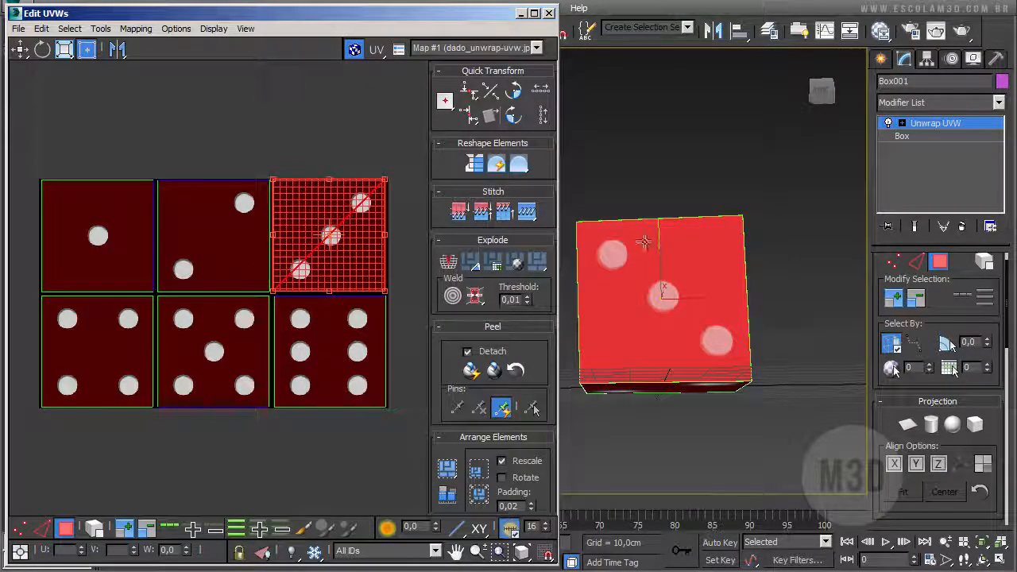
Render the perspective view with the cube's three-dot, six-dot and one-dot faces showing, and close the render window.
alt+middle_drag(652, 232, 699, 139)
click(964, 31)
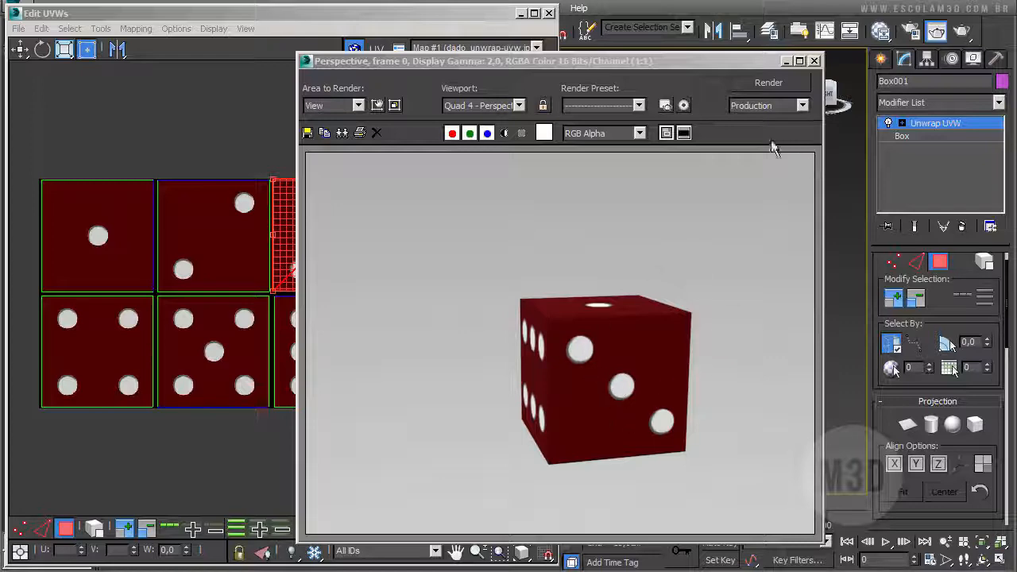
click(814, 61)
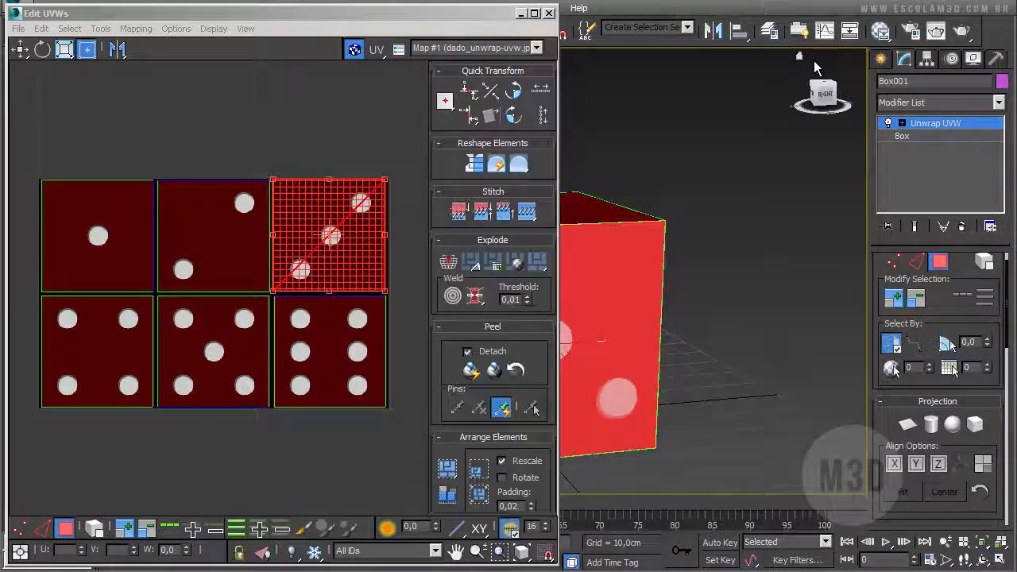
Turn off the Unwrap UVW modifier and render the cube again to compare its mapping, closing the render window.
click(890, 124)
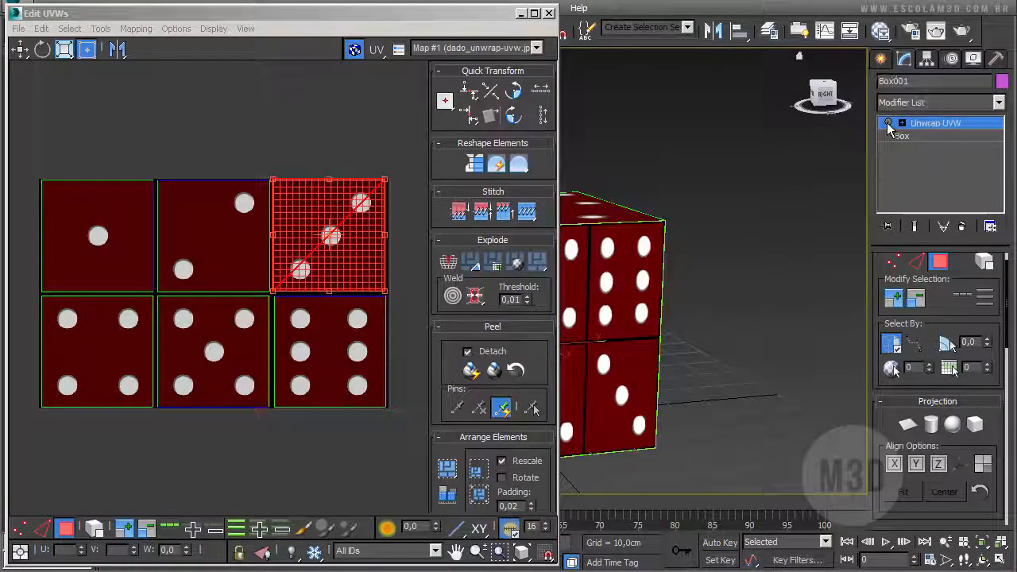
click(965, 31)
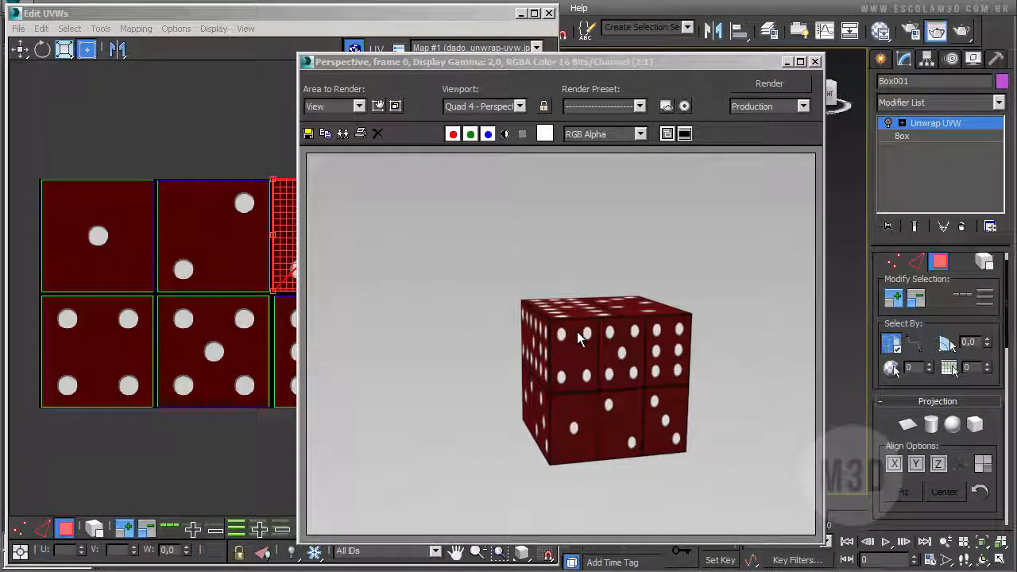
click(815, 62)
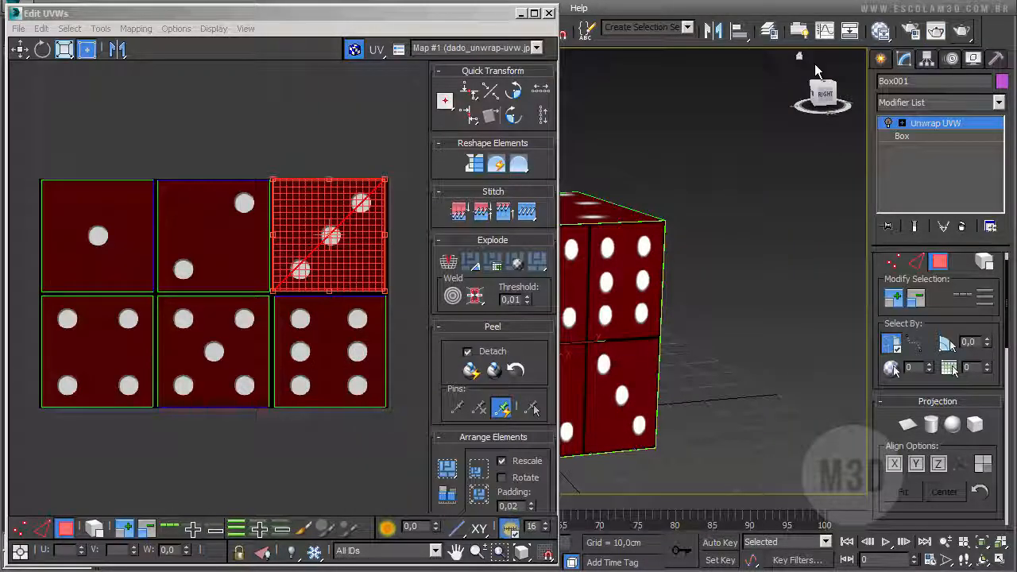
Close the UV editor and delete the dice cube from the scene.
alt+middle_drag(578, 269, 671, 227)
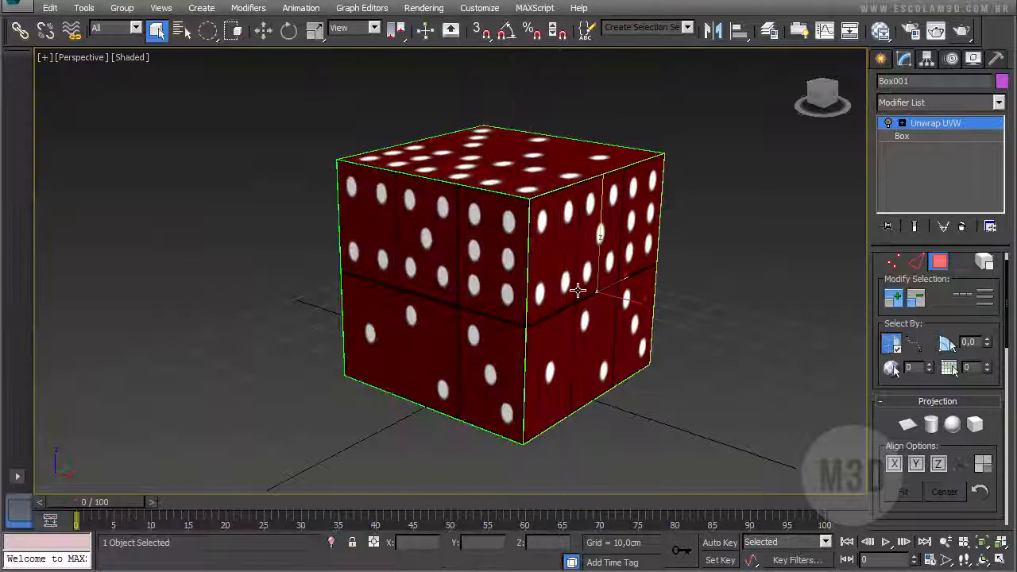
click(549, 13)
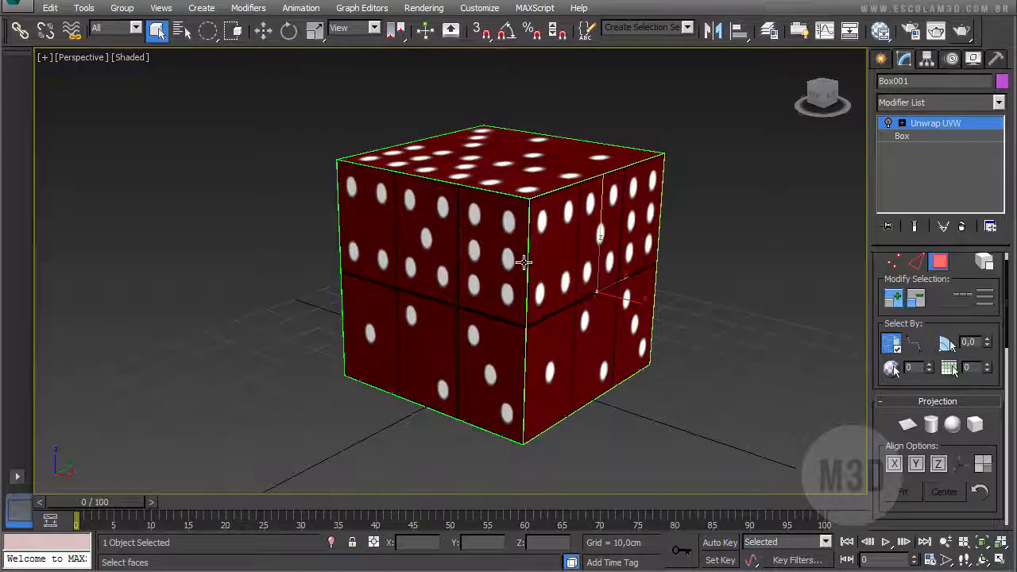
click(523, 262)
key(Delete)
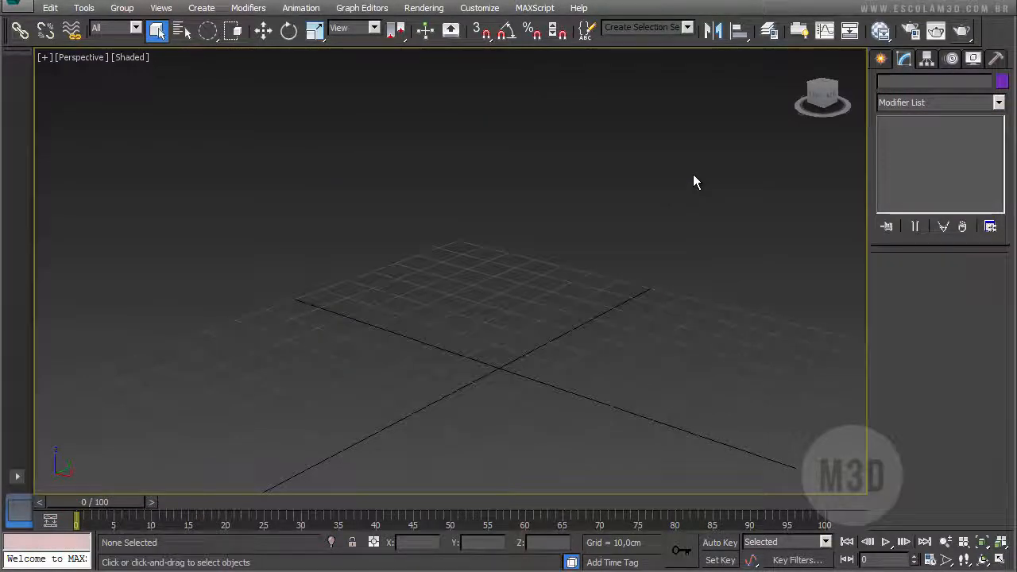
Draw a new box about 38 cm long, 30 cm wide and 28 cm high near the centre of the grid.
click(881, 60)
click(913, 160)
drag(471, 397, 470, 318)
click(445, 188)
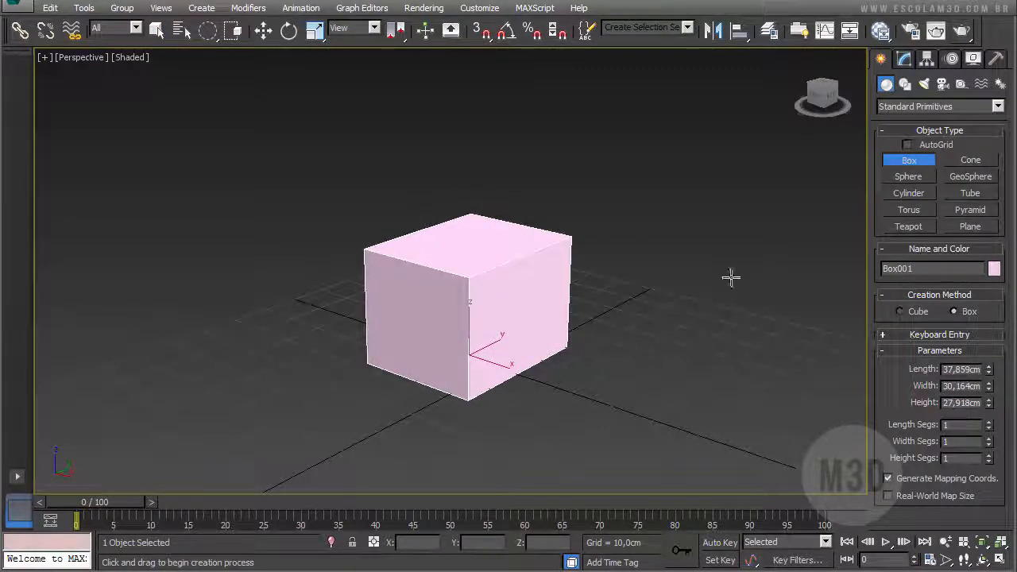
Set the box's length, width and height to 50 cm each.
click(947, 370)
text(50)
key(Tab)
text(50)
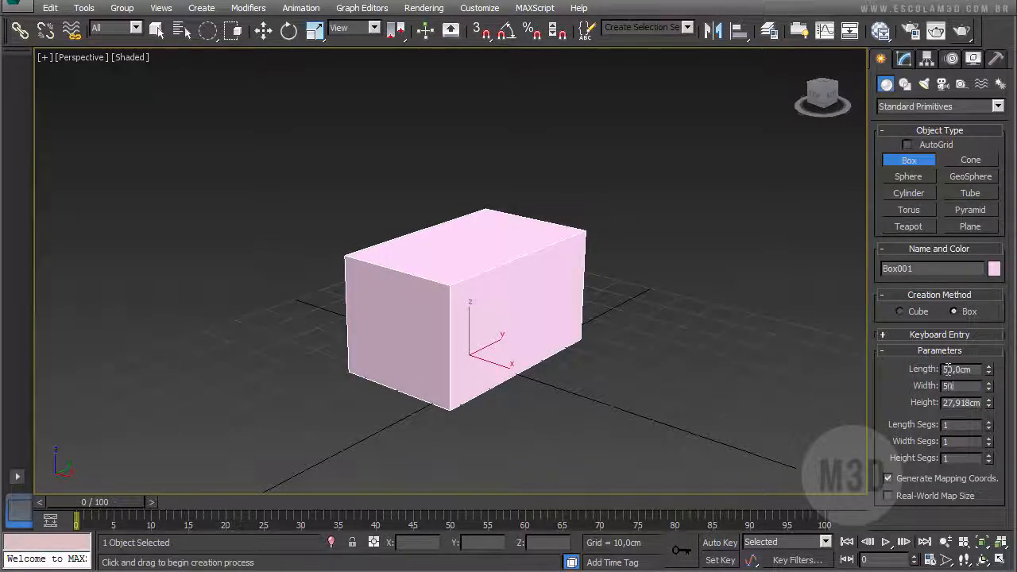
key(Tab)
text(50)
key(Return)
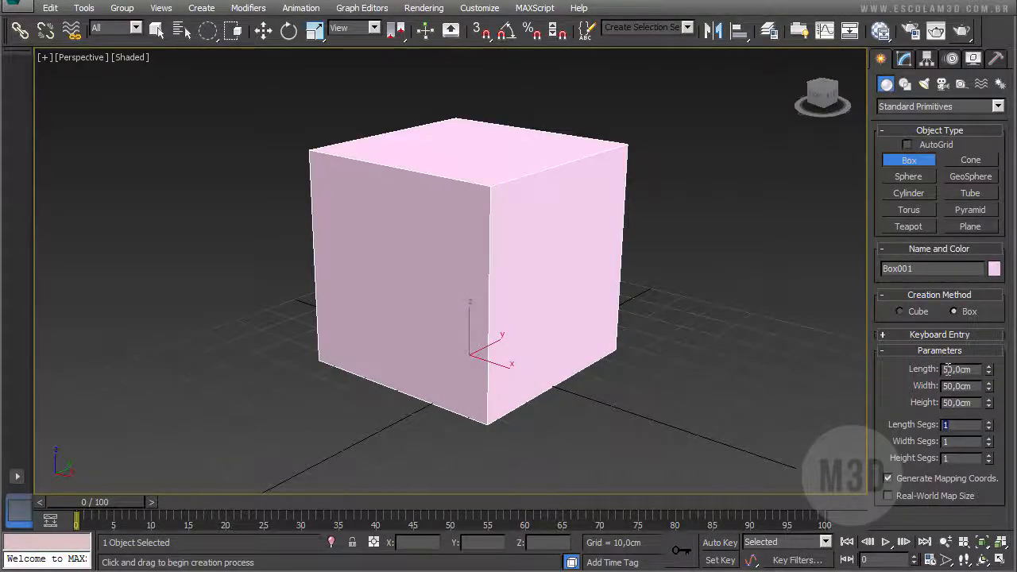
Delete the existing dice material and its bitmap map from the Slate Material Editor's view.
middle_drag(541, 302, 672, 302)
key(m)
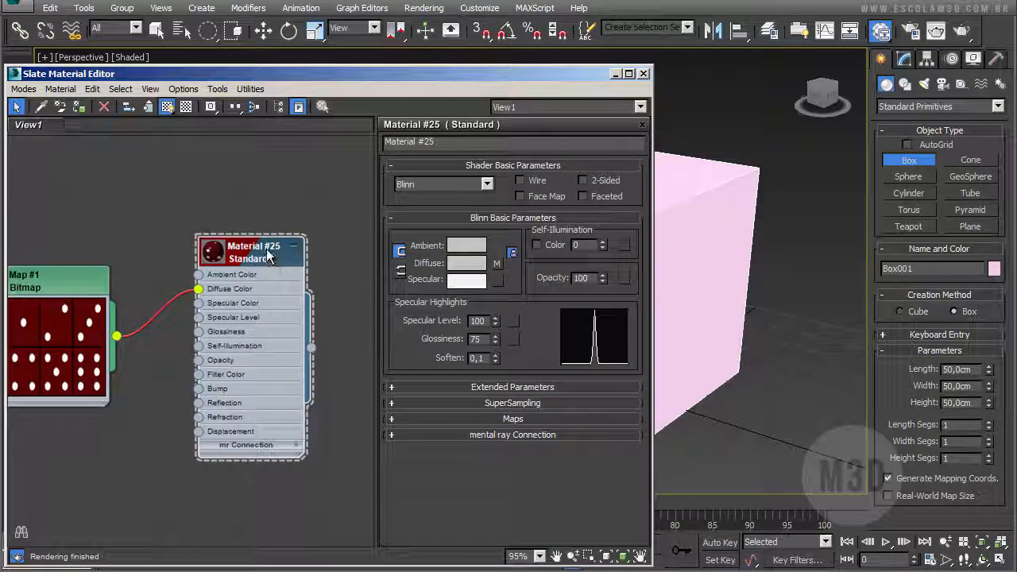
drag(255, 251, 315, 235)
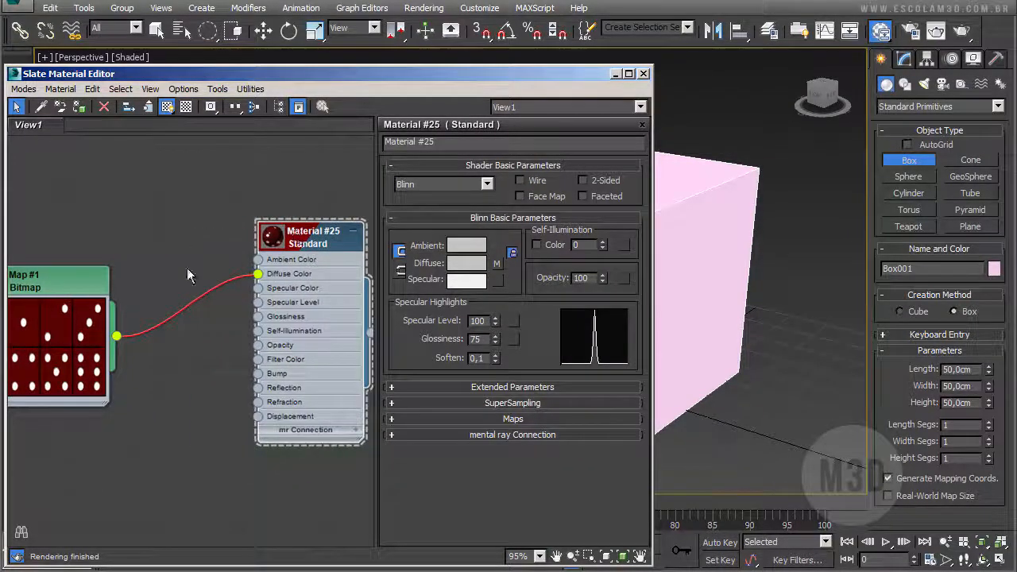
middle_drag(187, 270, 278, 241)
drag(171, 254, 195, 203)
middle_drag(327, 229, 224, 269)
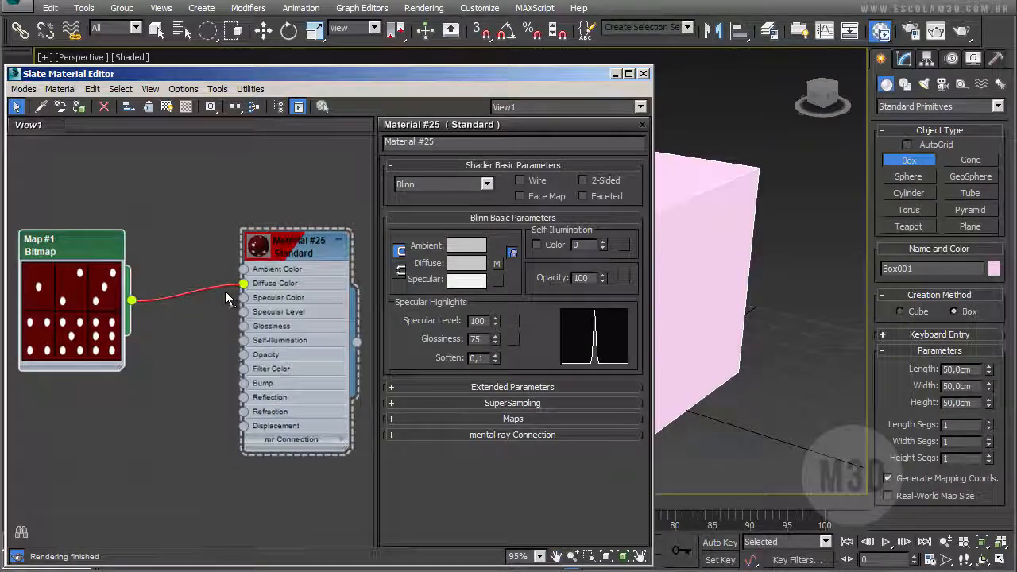
drag(66, 168, 274, 501)
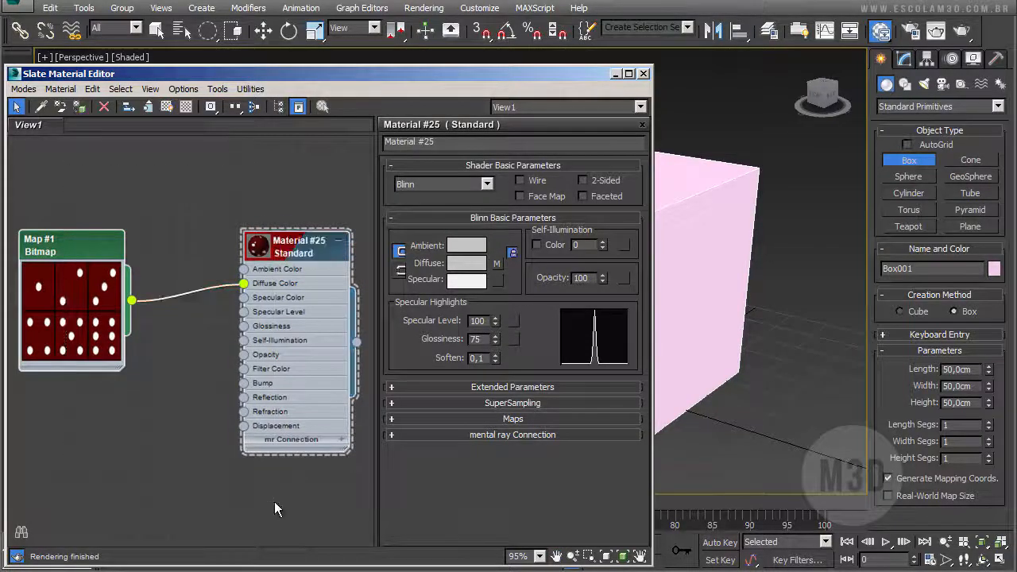
key(Delete)
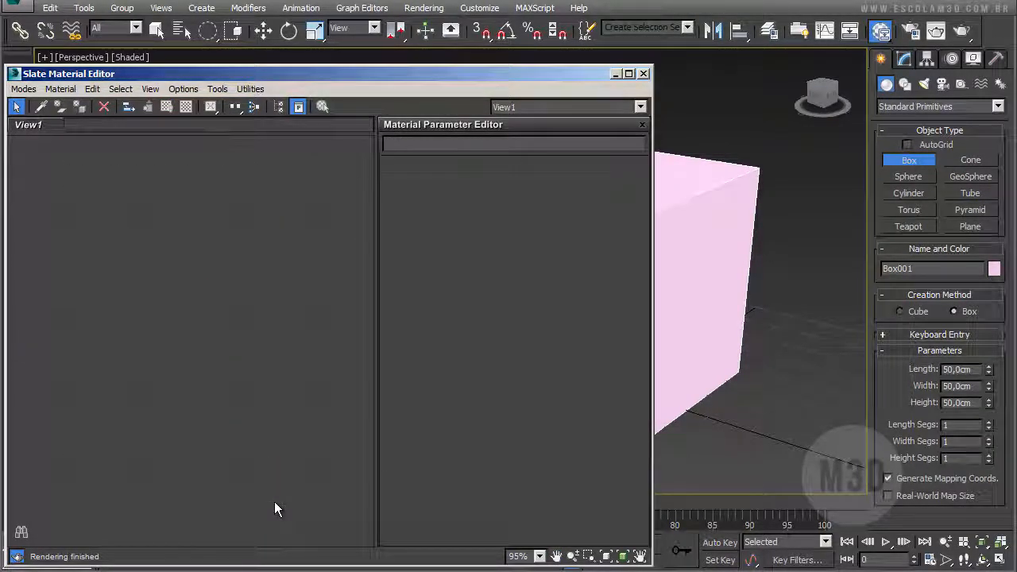
Create a Standard material with the bitmap dado_unwrap-uvw.jpg connected to its Diffuse Color.
right_click(190, 261)
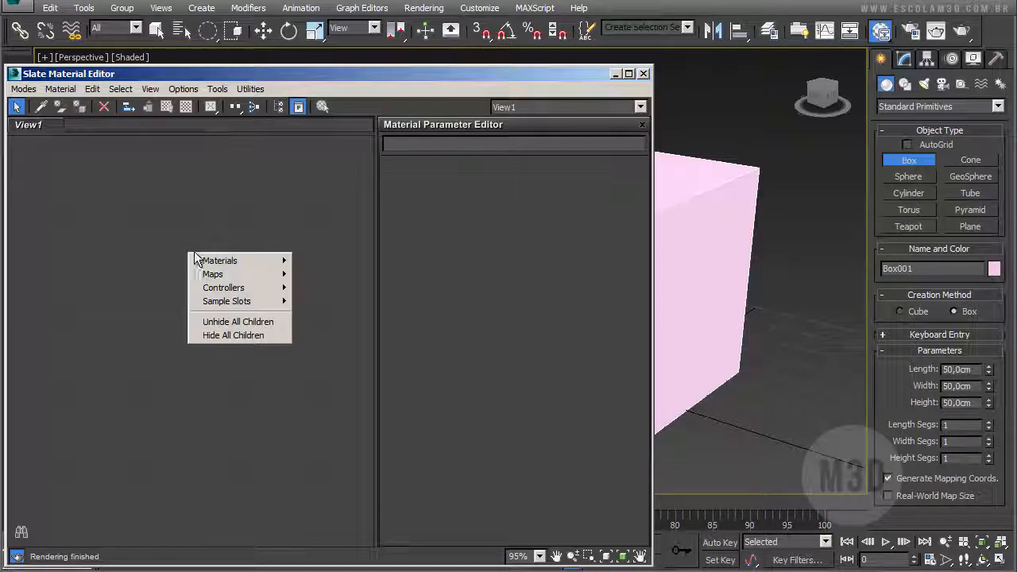
mouse_move(269, 262)
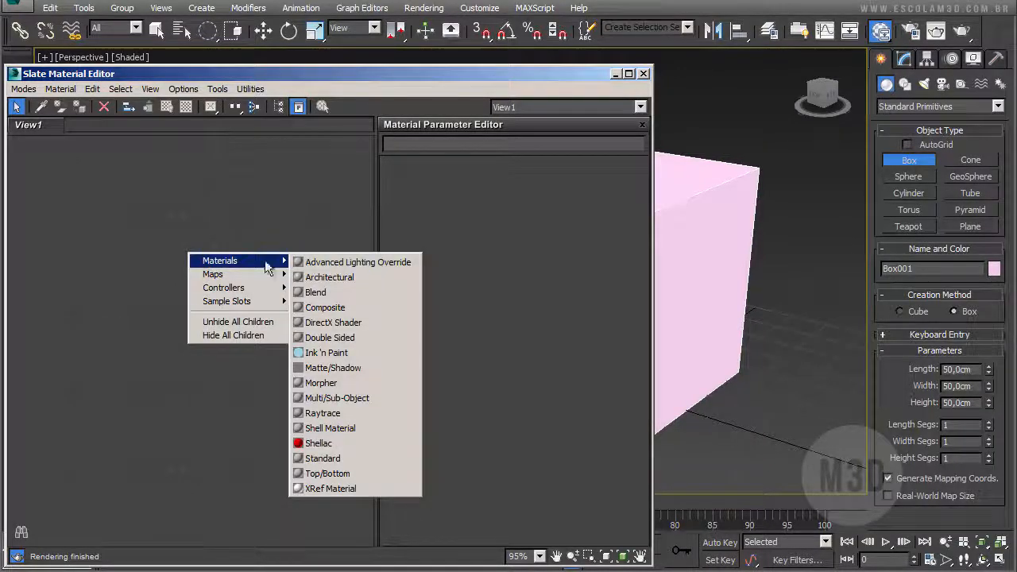
click(344, 458)
drag(138, 282, 102, 199)
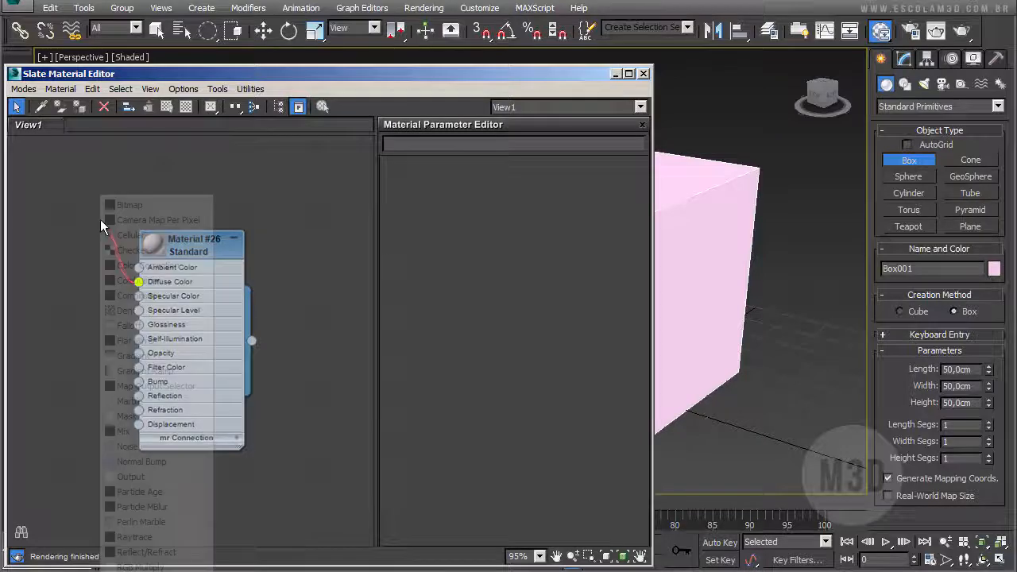
click(123, 207)
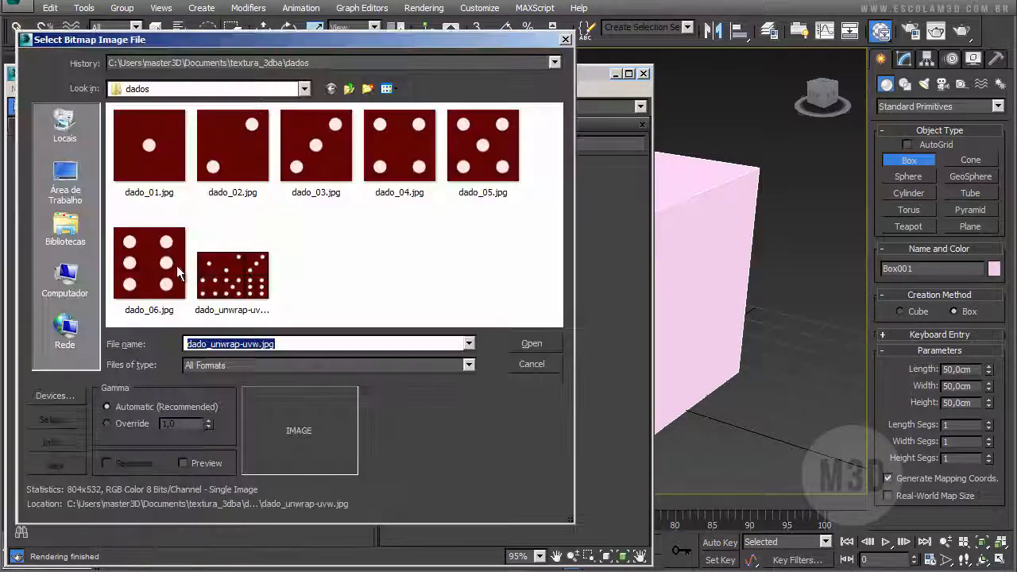
click(221, 317)
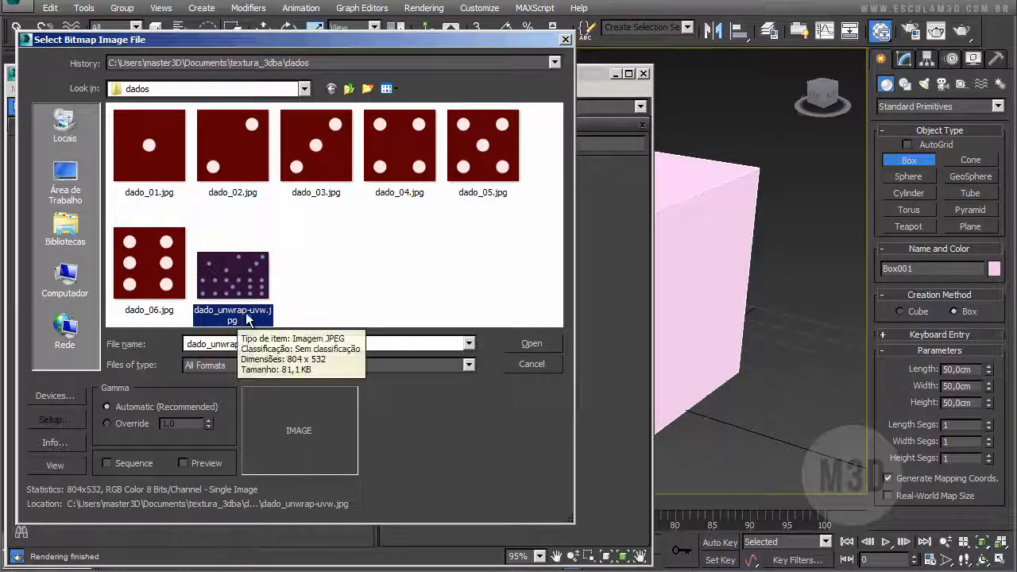
click(527, 343)
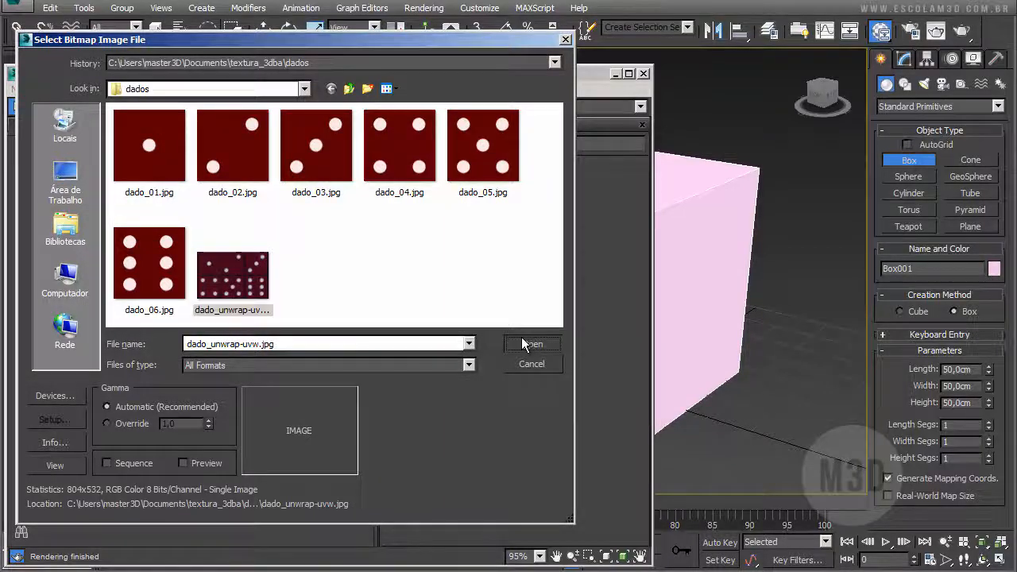
click(249, 232)
drag(249, 231, 247, 234)
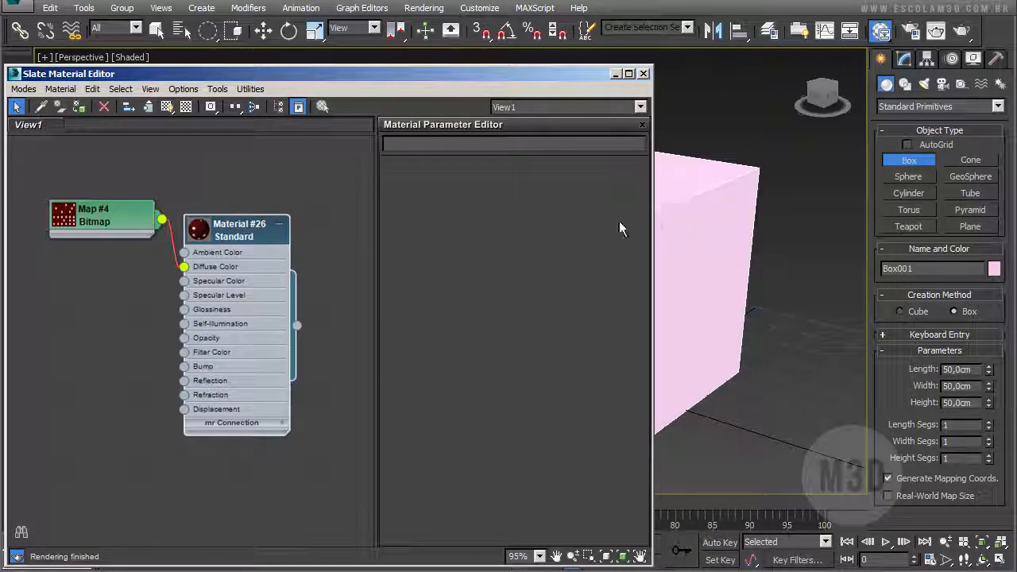
Assign the new material to the box, show it shaded in the viewport and close the material editor.
click(79, 108)
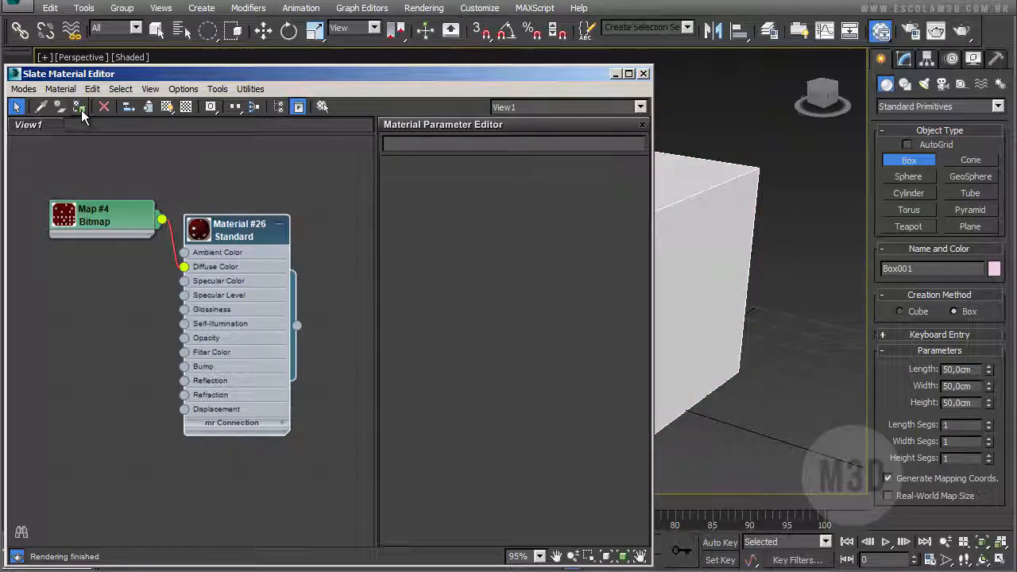
click(167, 109)
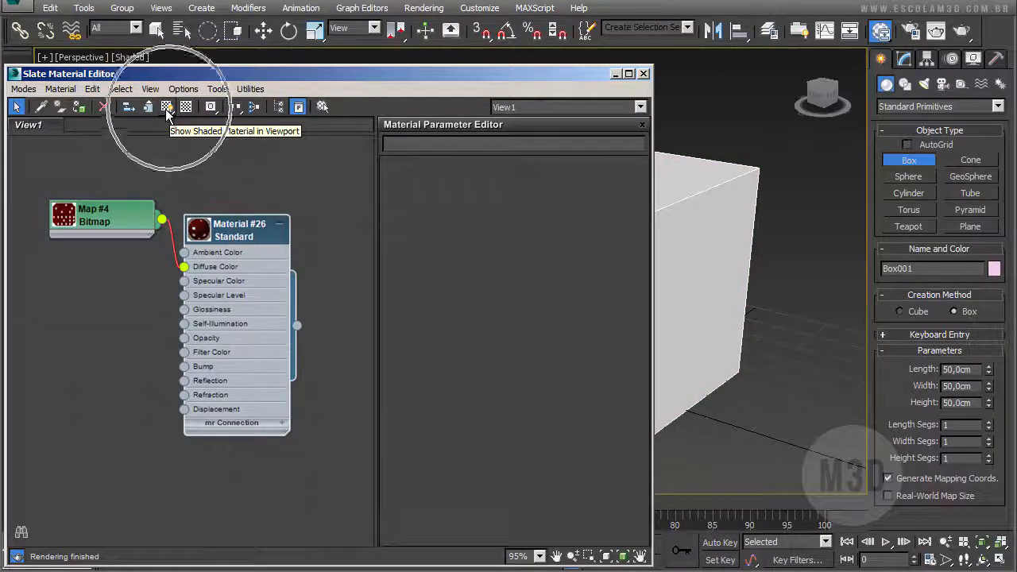
double_click(230, 236)
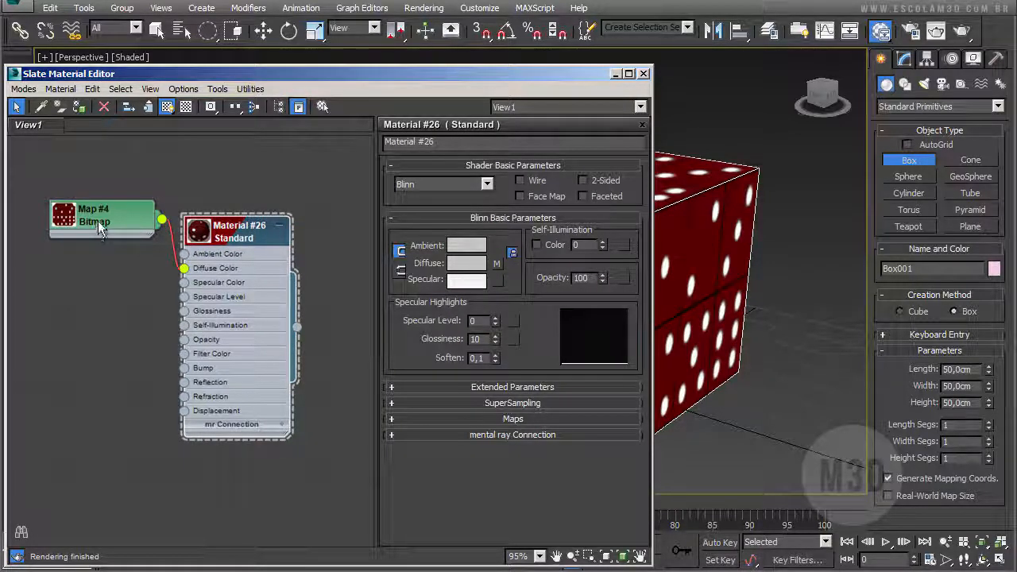
drag(94, 213, 94, 243)
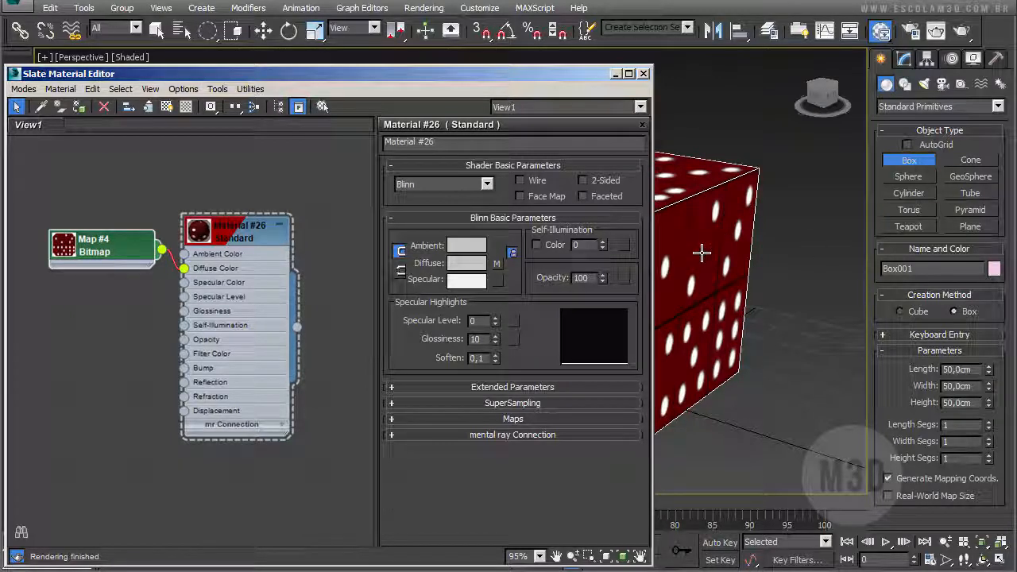
click(644, 74)
Add an Unwrap UVW modifier to the dice-textured box.
middle_drag(606, 198, 464, 175)
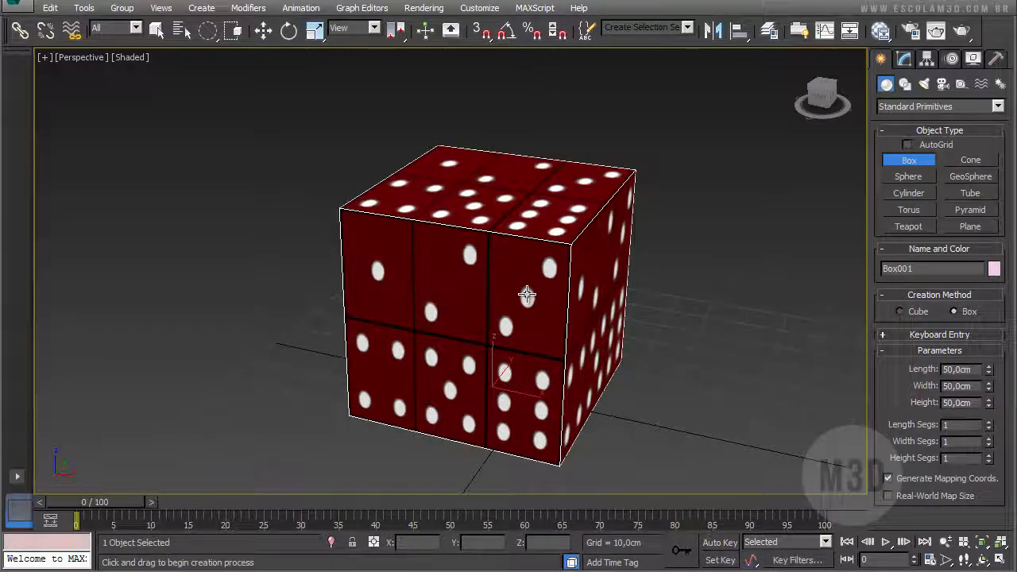
click(904, 62)
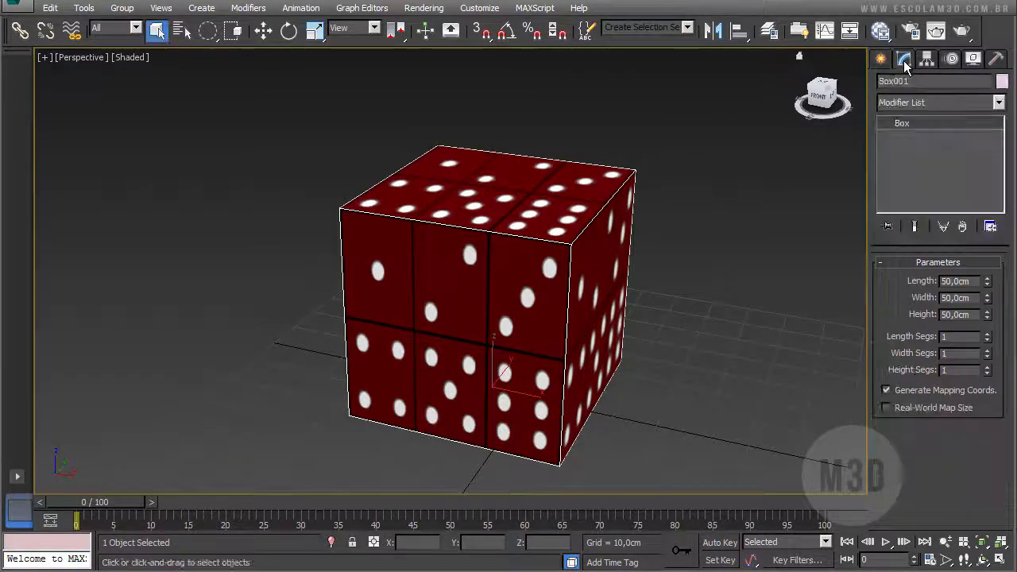
click(906, 104)
scroll(905, 107, down, 15)
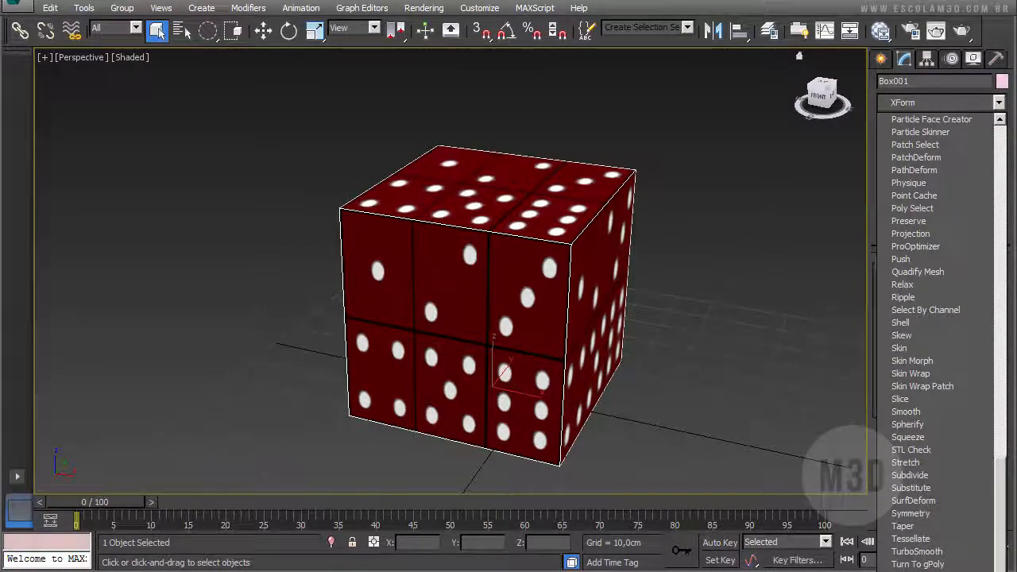
click(922, 570)
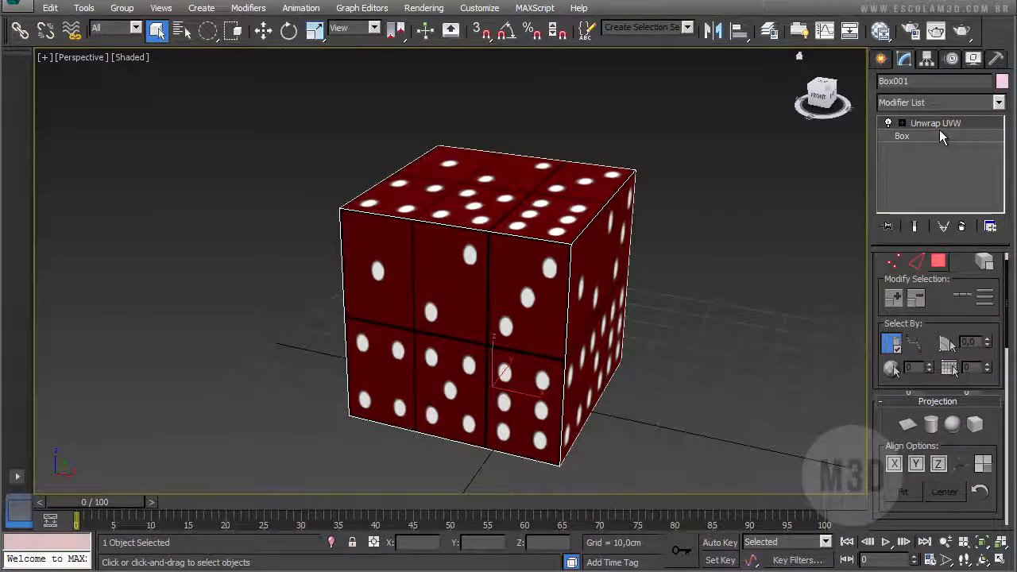
Review the Unwrap UVW modifier's Selection, Projection and Edit UVs settings and open the box's UV editor.
alt+middle_drag(469, 302, 558, 316)
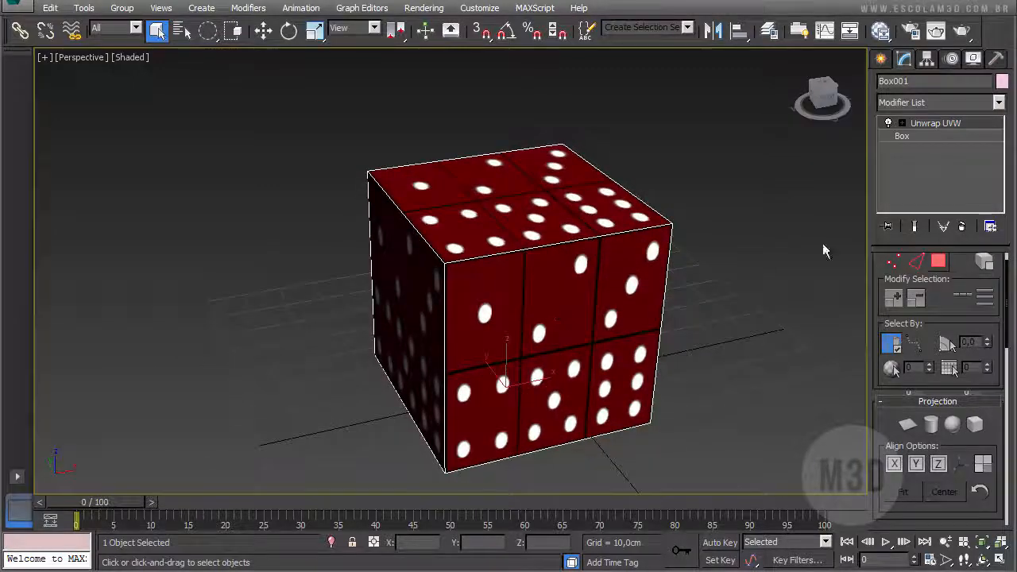
drag(910, 244, 910, 204)
scroll(948, 270, up, 1)
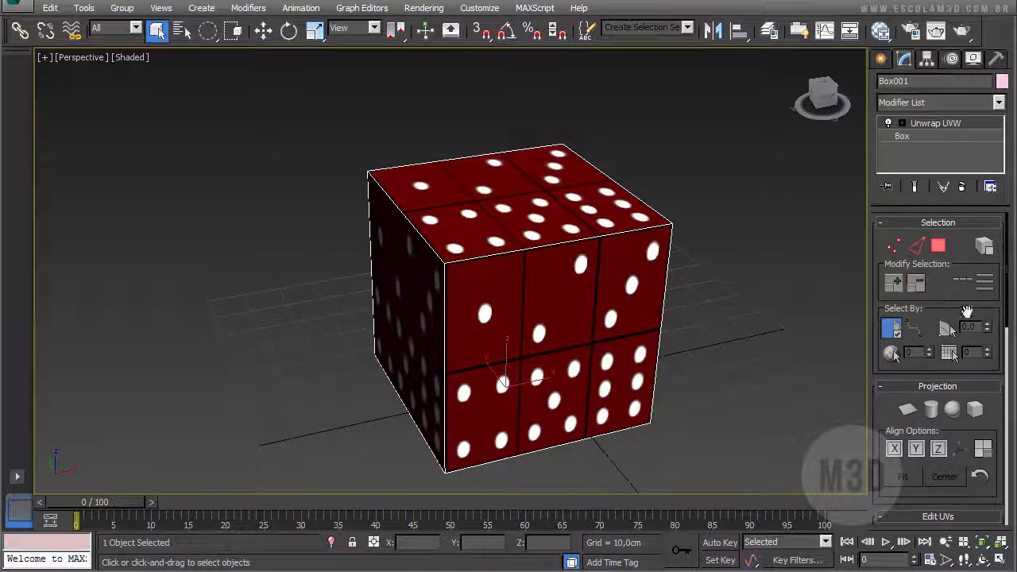
scroll(886, 339, down, 3)
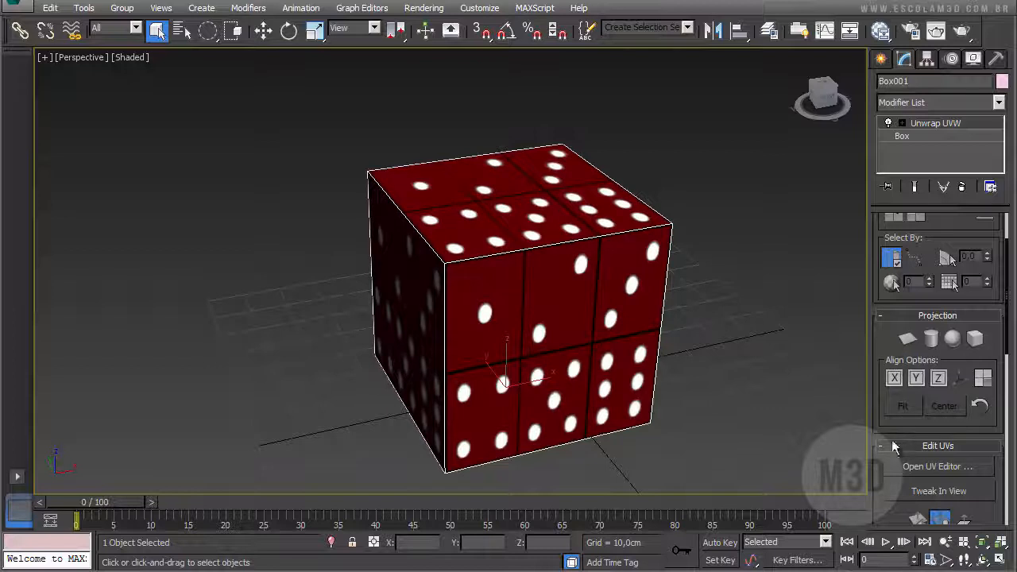
drag(889, 427, 888, 339)
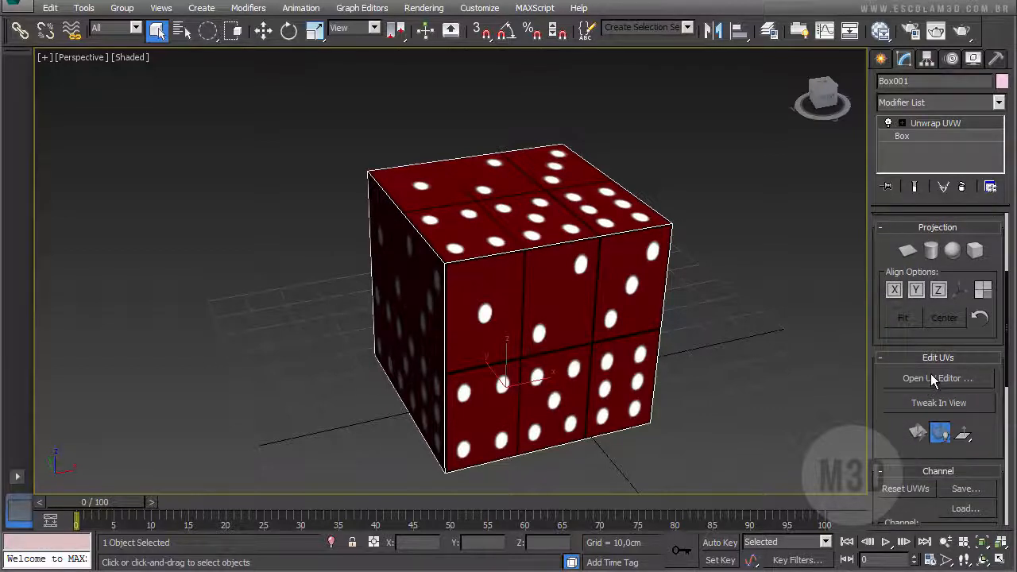
drag(881, 306, 896, 394)
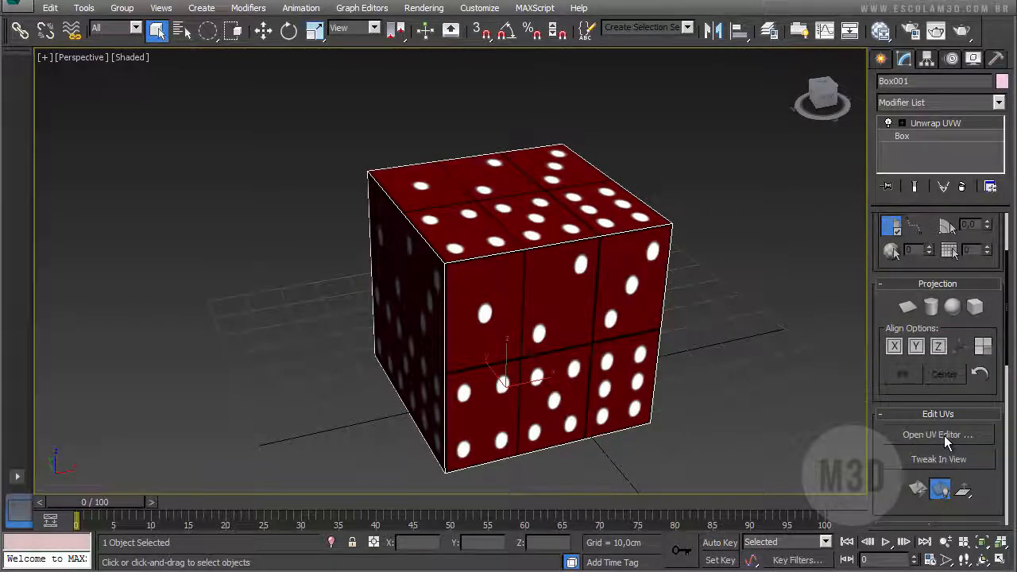
click(944, 436)
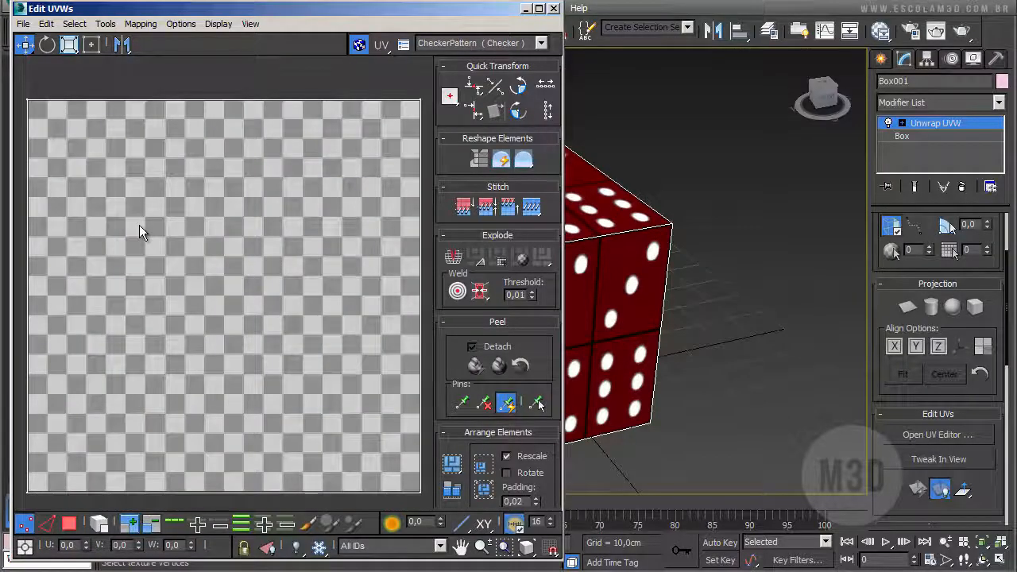
Display the dado_unwrap-uvw.jpg map as the UV editor's background instead of the checker pattern.
middle_click(140, 225)
scroll(136, 221, down, 5)
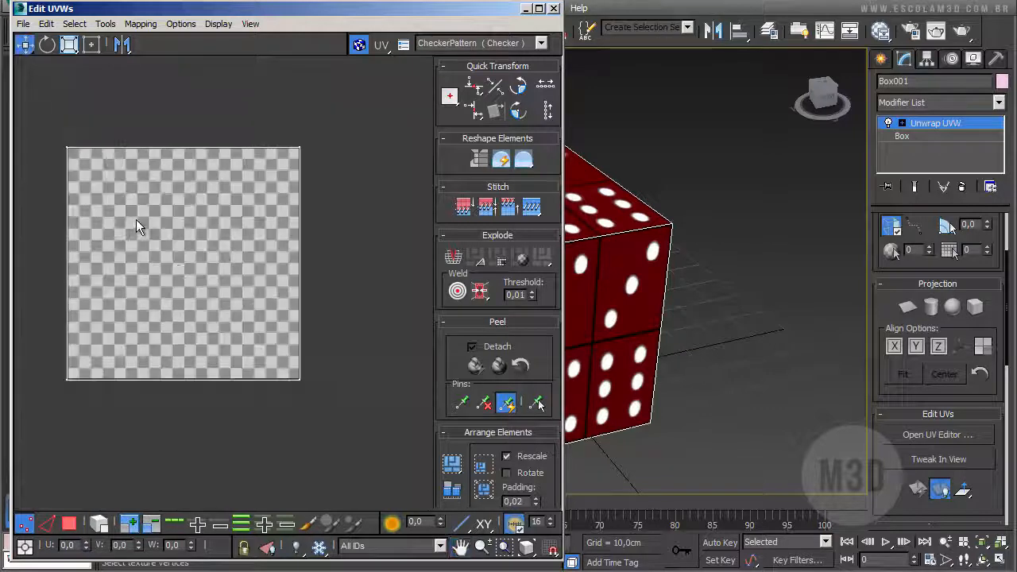
middle_drag(164, 246, 216, 298)
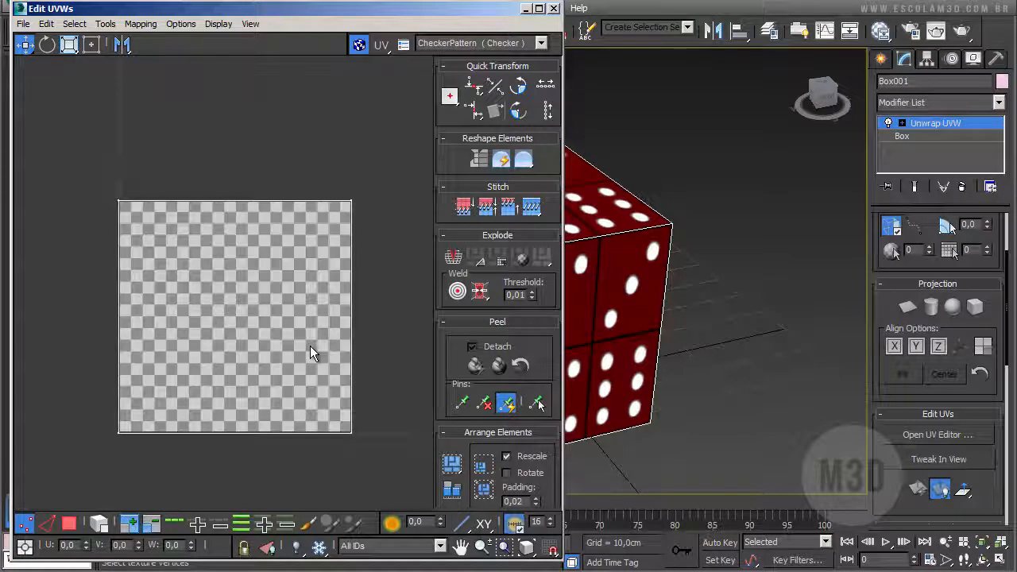
click(429, 43)
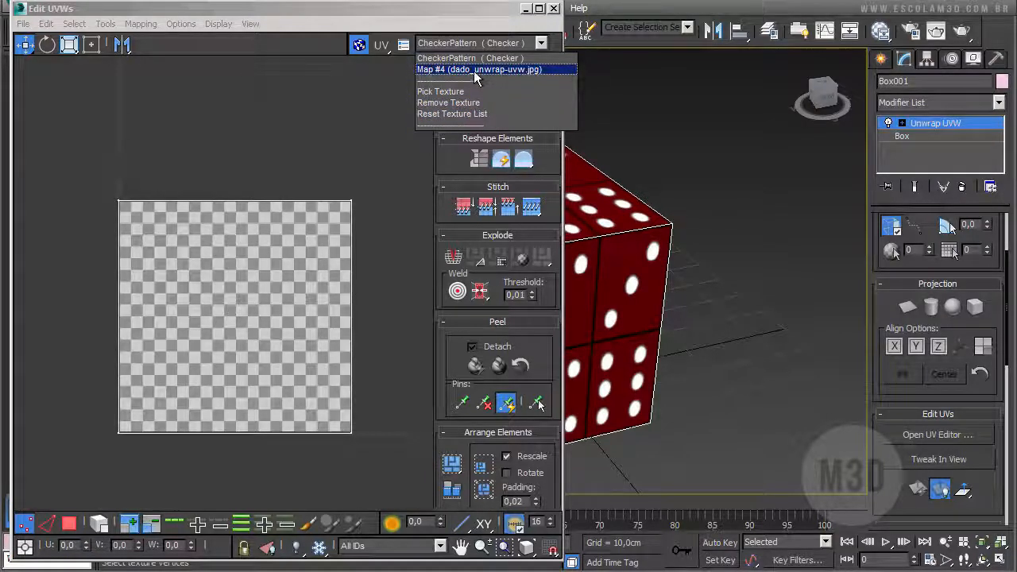
click(534, 71)
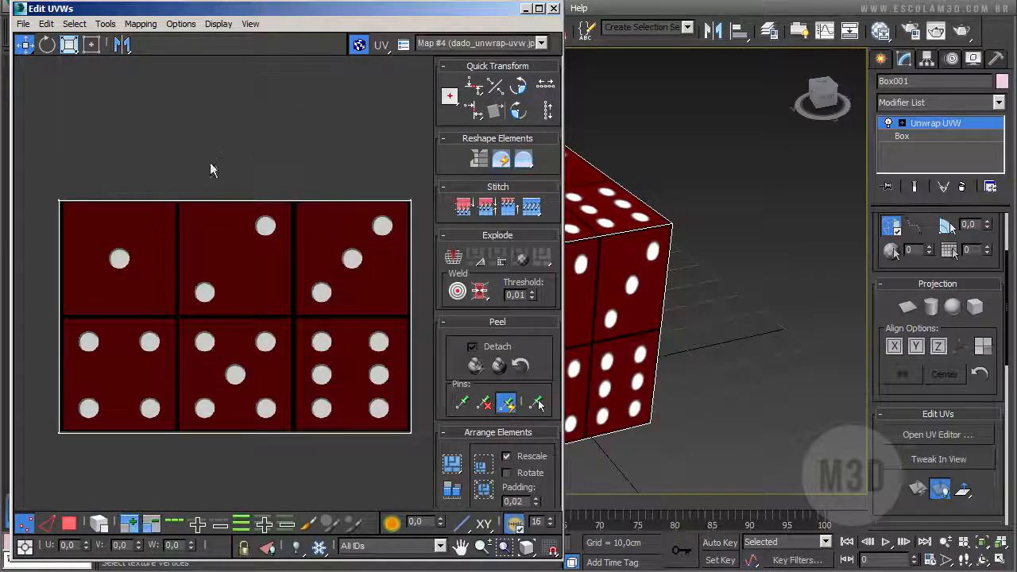
Try the Unwrap UVW modifier's Vertex, Edge and Polygon sub-object levels and leave Polygon active.
alt+middle_drag(593, 267, 669, 298)
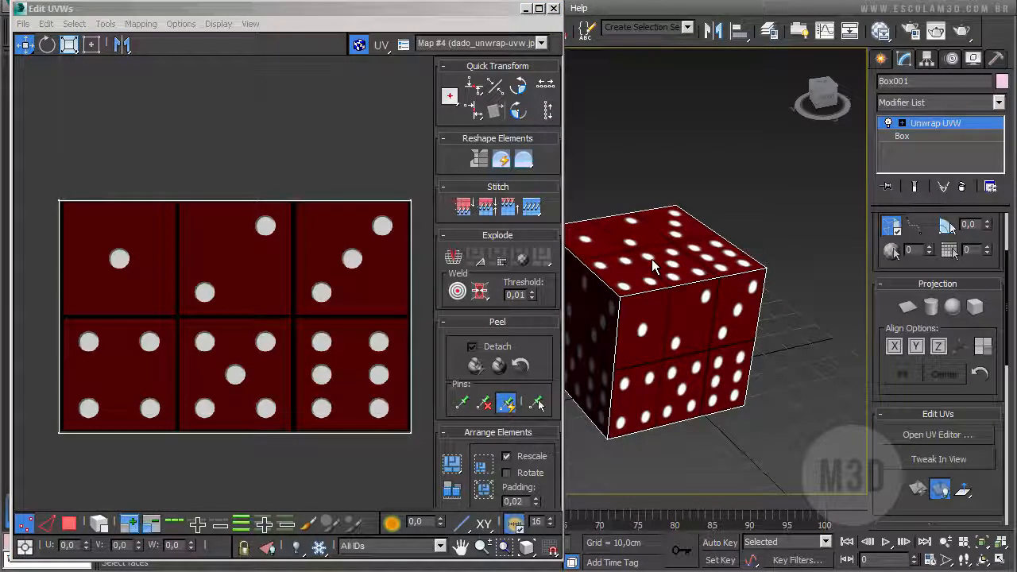
click(70, 525)
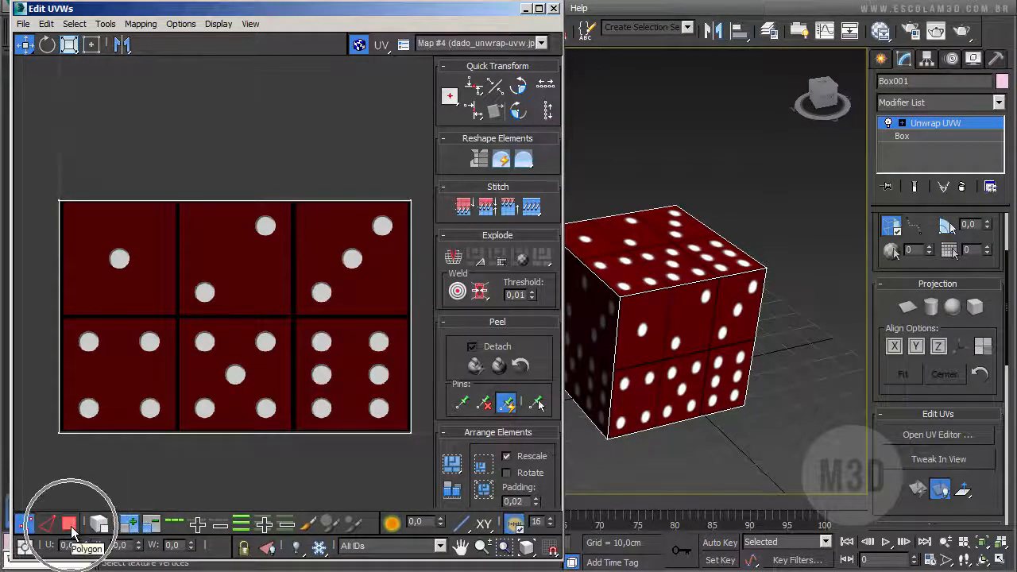
alt+middle_drag(628, 286, 612, 319)
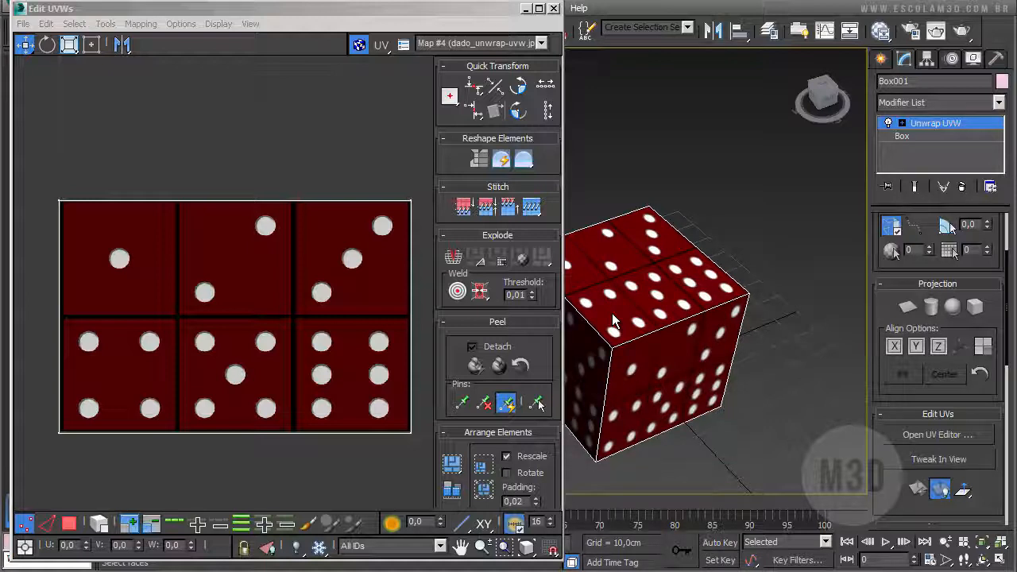
click(904, 124)
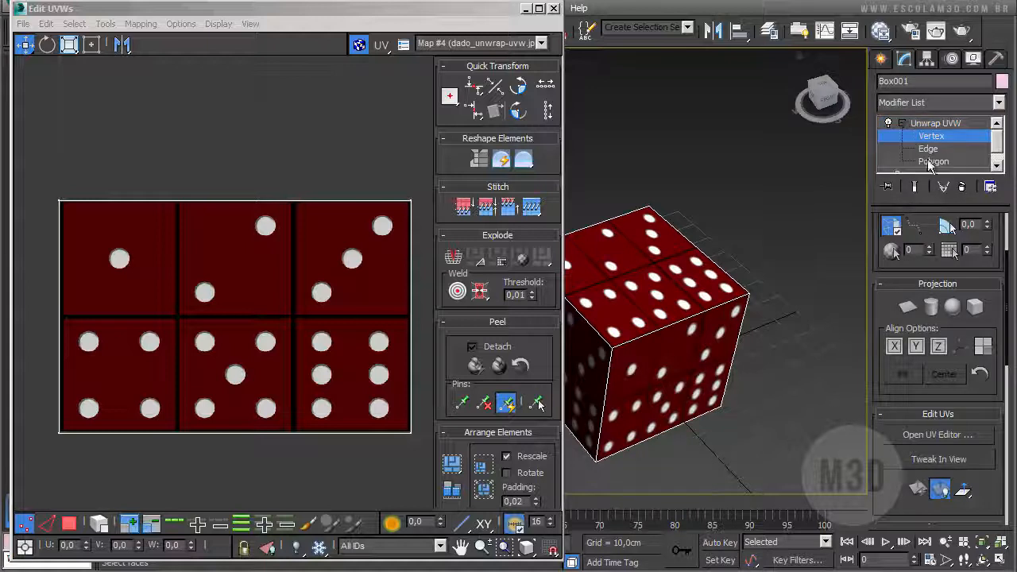
click(935, 161)
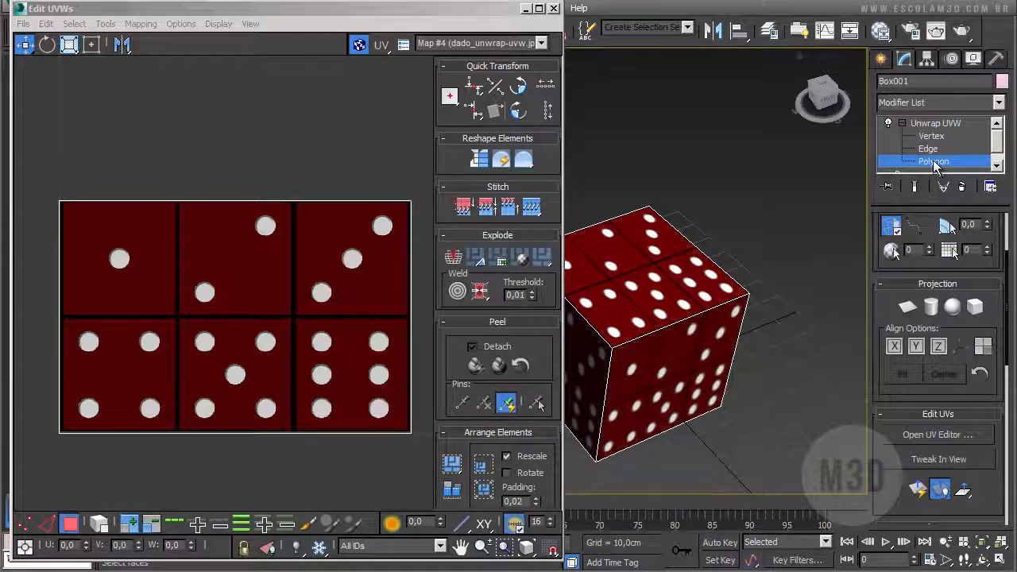
key(1)
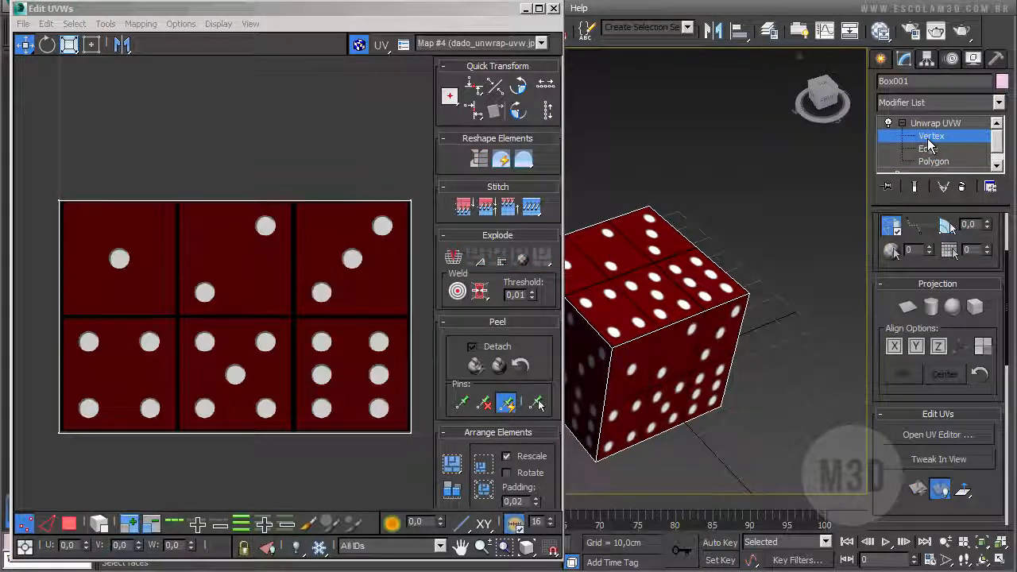
click(933, 147)
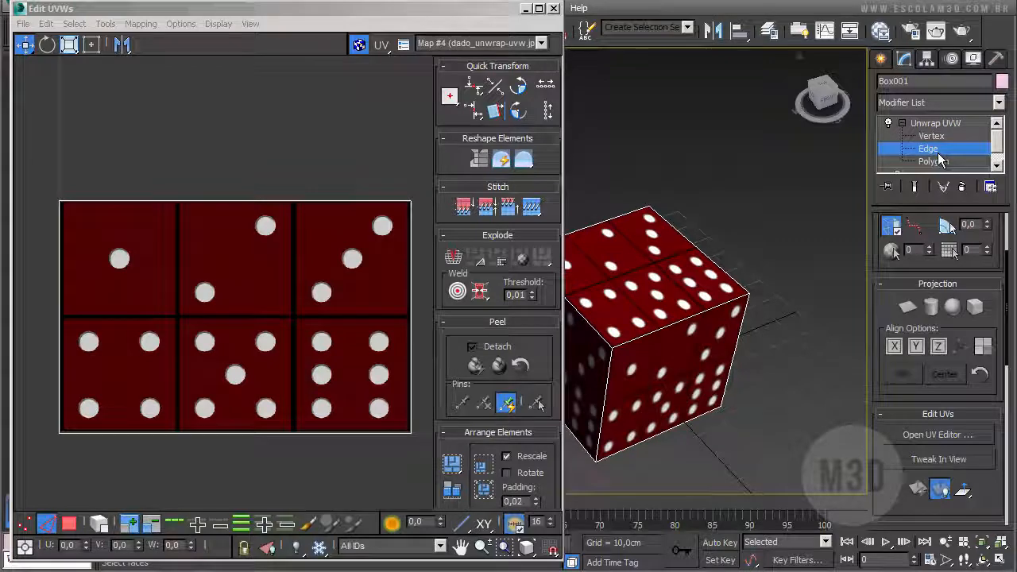
click(940, 161)
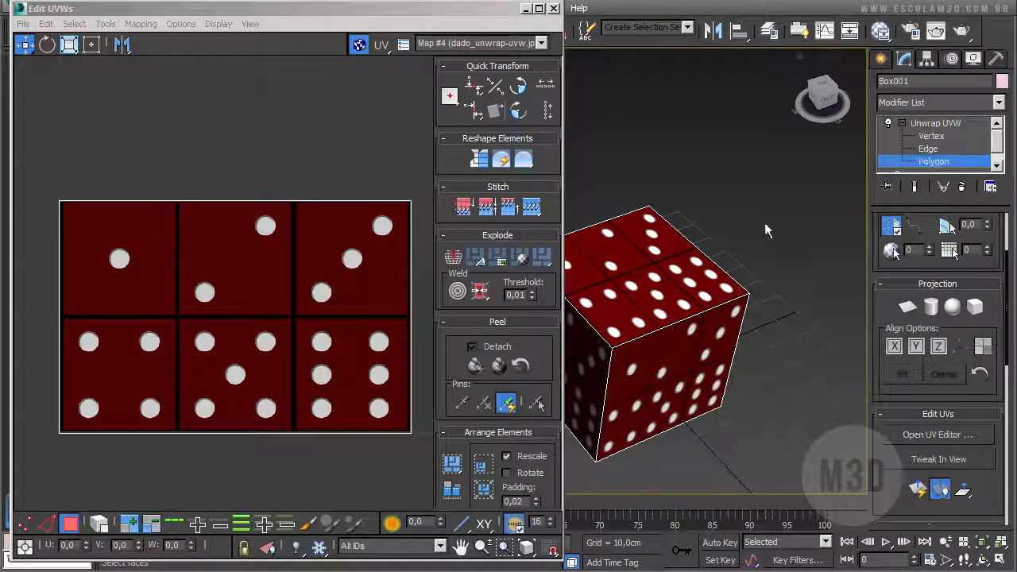
Select the box's top and two visible side faces together, and reduce the selection to the top face only.
click(672, 278)
alt+middle_drag(672, 278, 677, 275)
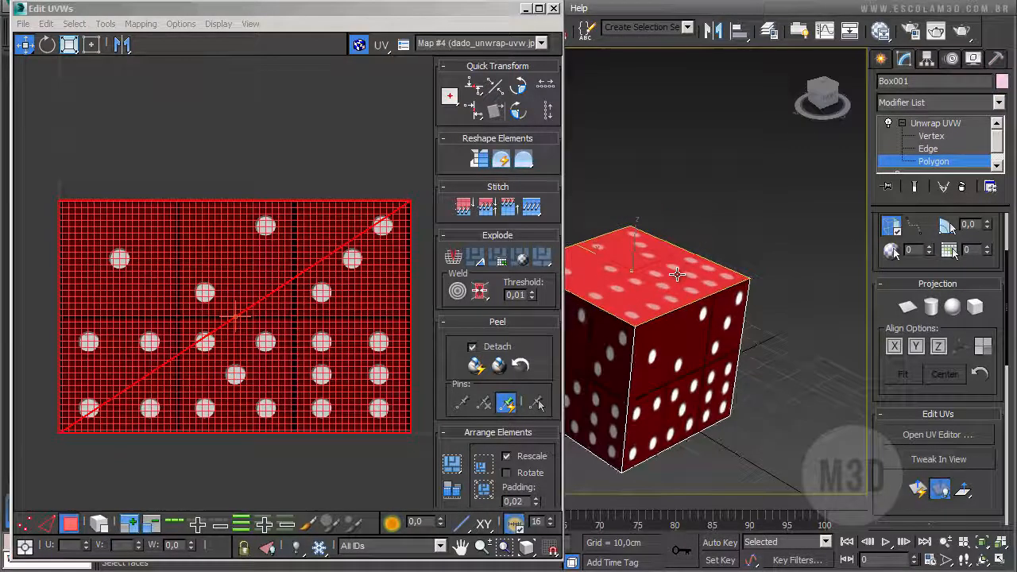
ctrl+click(672, 353)
ctrl+click(596, 359)
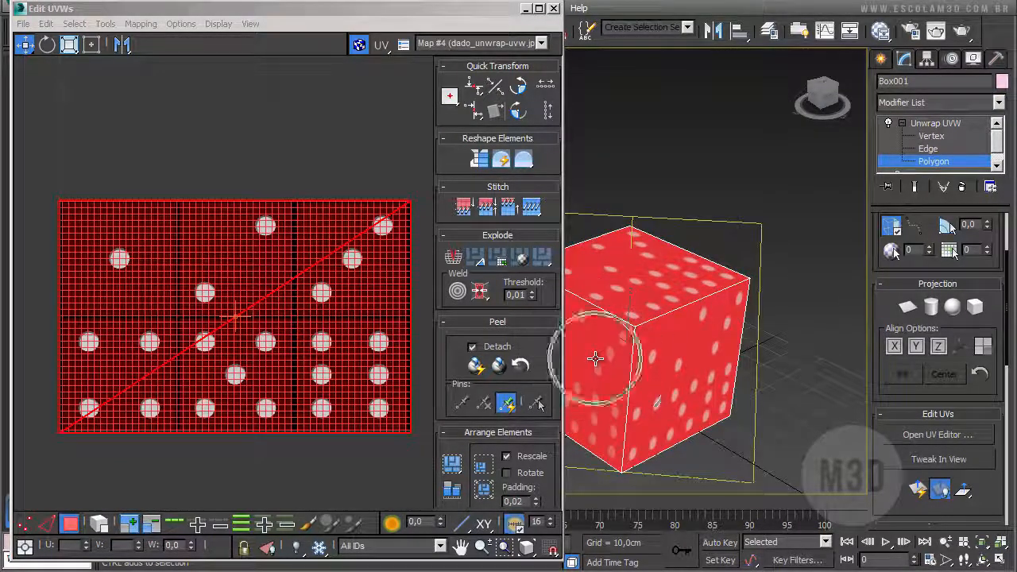
click(650, 274)
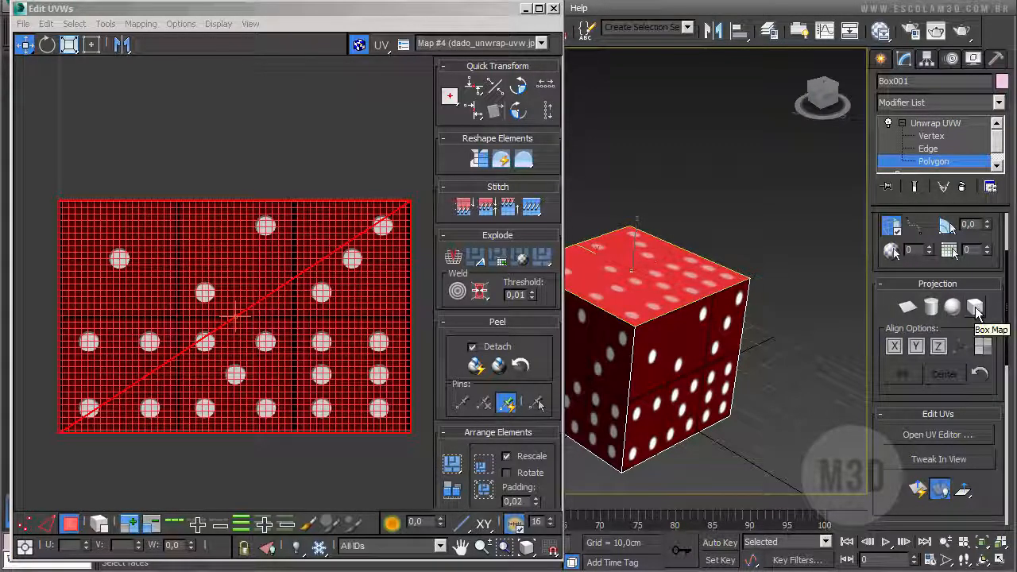
Apply a Planar Map projection to the top face, trying the X and Y alignments and settling on Z.
click(908, 308)
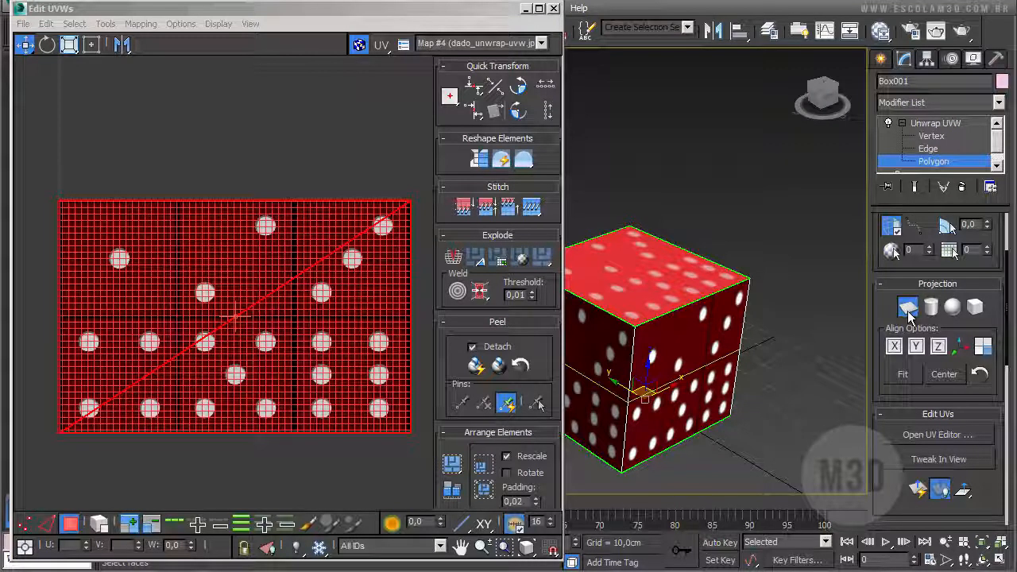
click(896, 347)
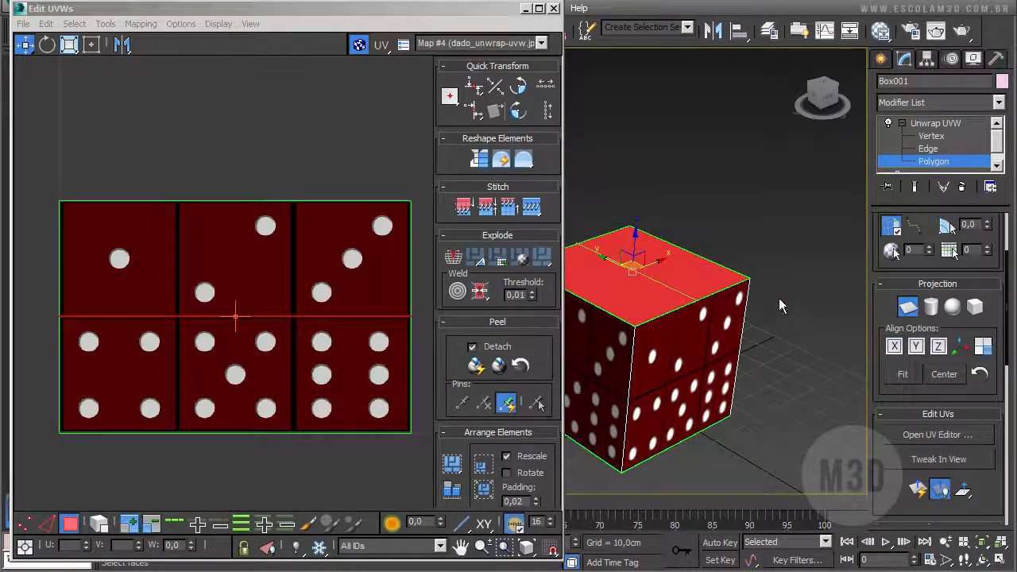
scroll(735, 340, up, 5)
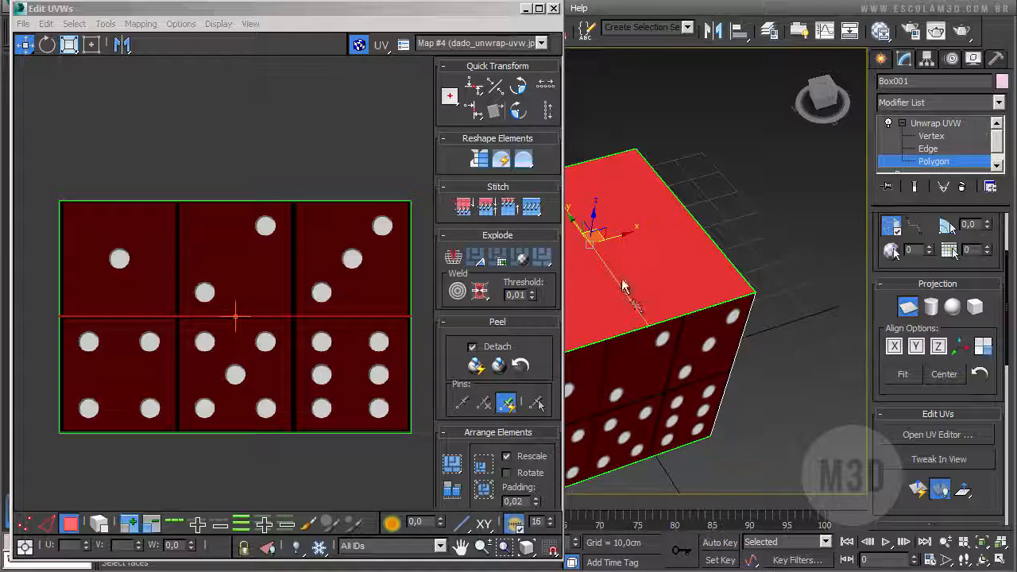
middle_drag(636, 300, 687, 294)
click(915, 348)
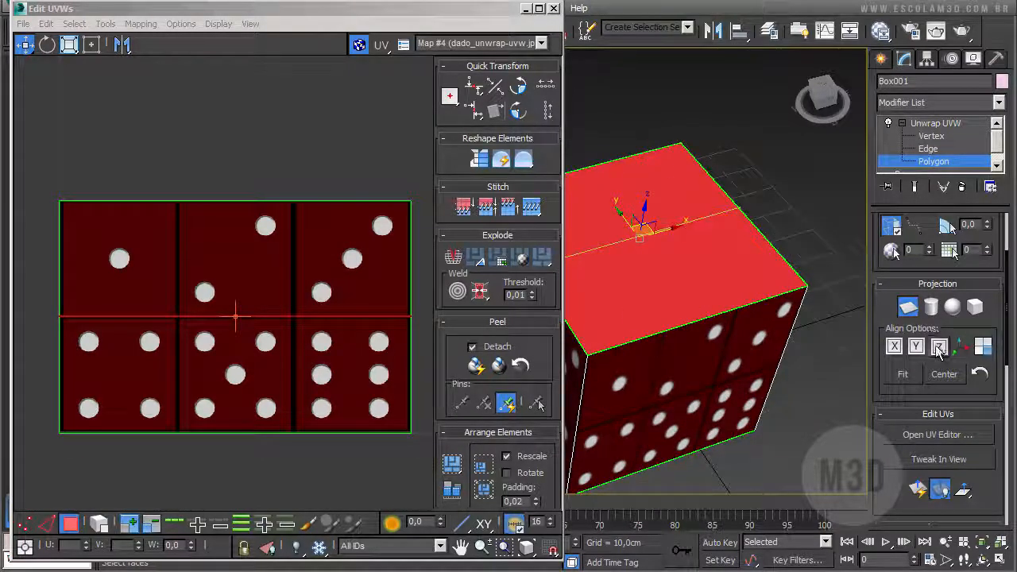
click(939, 347)
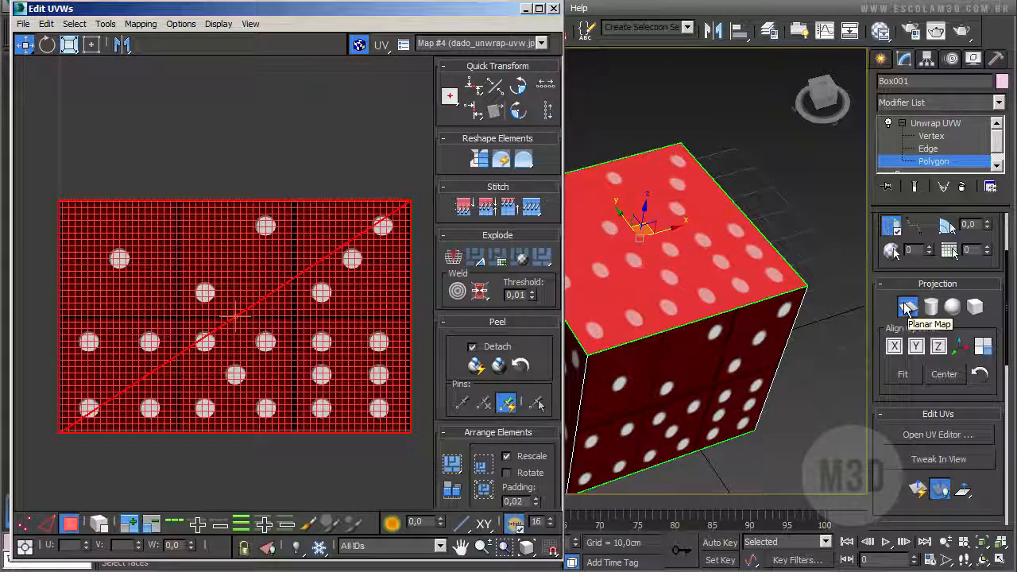
Move the top face's UV polygon off the dice texture into the empty area below it.
click(356, 240)
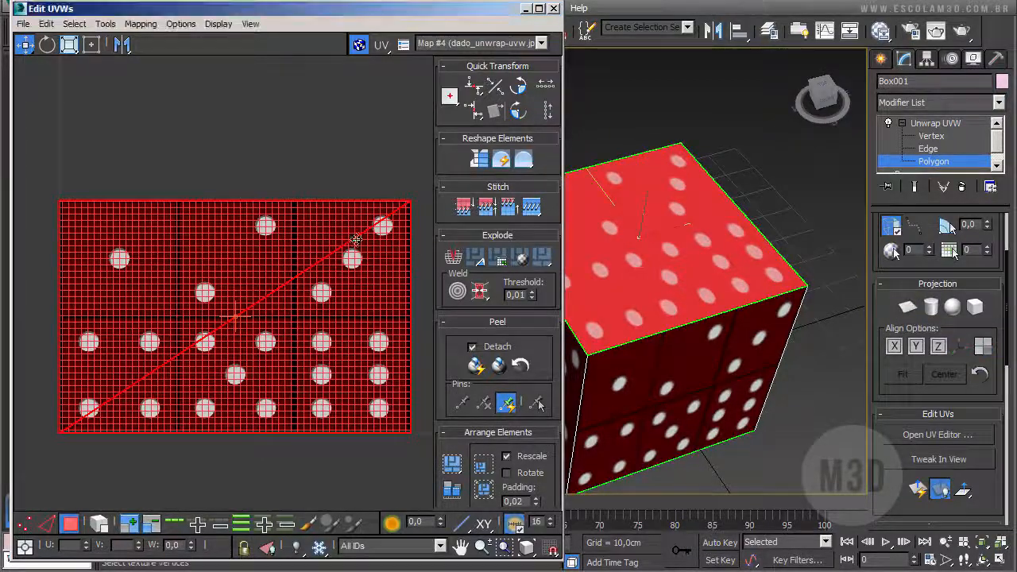
drag(356, 239, 362, 198)
drag(332, 230, 291, 466)
scroll(294, 372, down, 3)
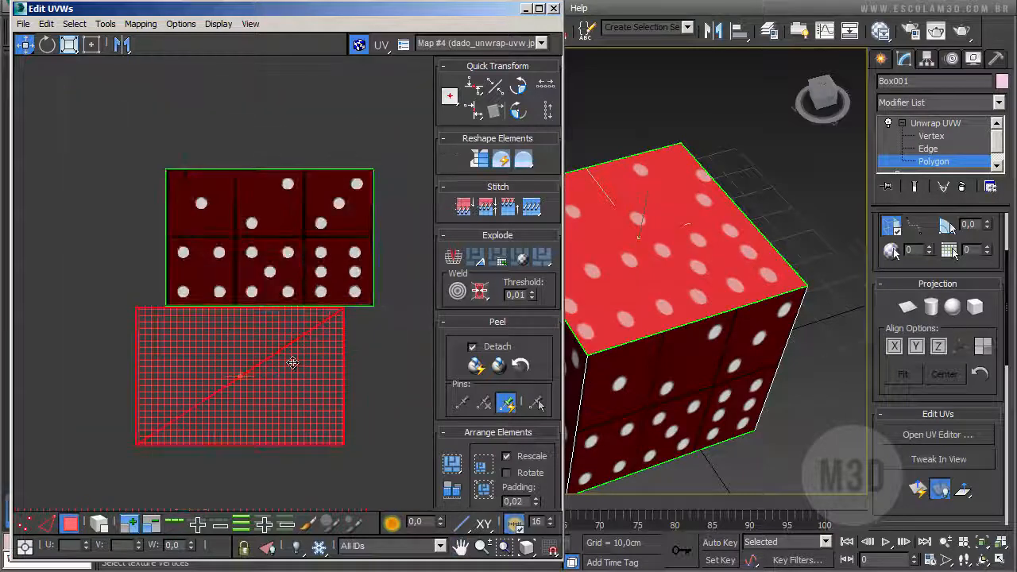
drag(292, 363, 288, 414)
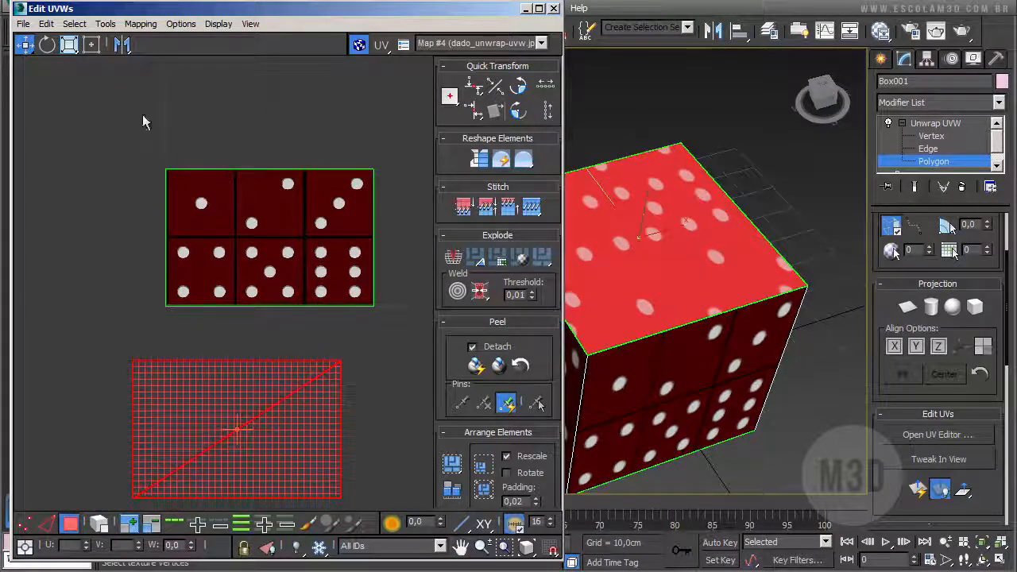
Select the stacked UV polygons of the box's remaining faces and move them off the dice texture into the empty area up and left of it.
drag(377, 318, 378, 318)
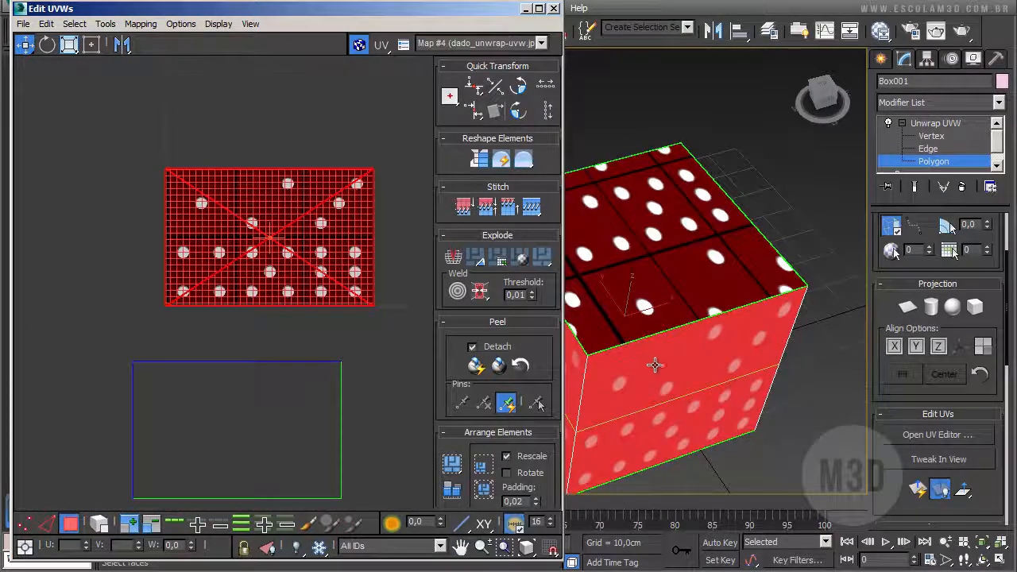
alt+middle_drag(654, 363, 618, 339)
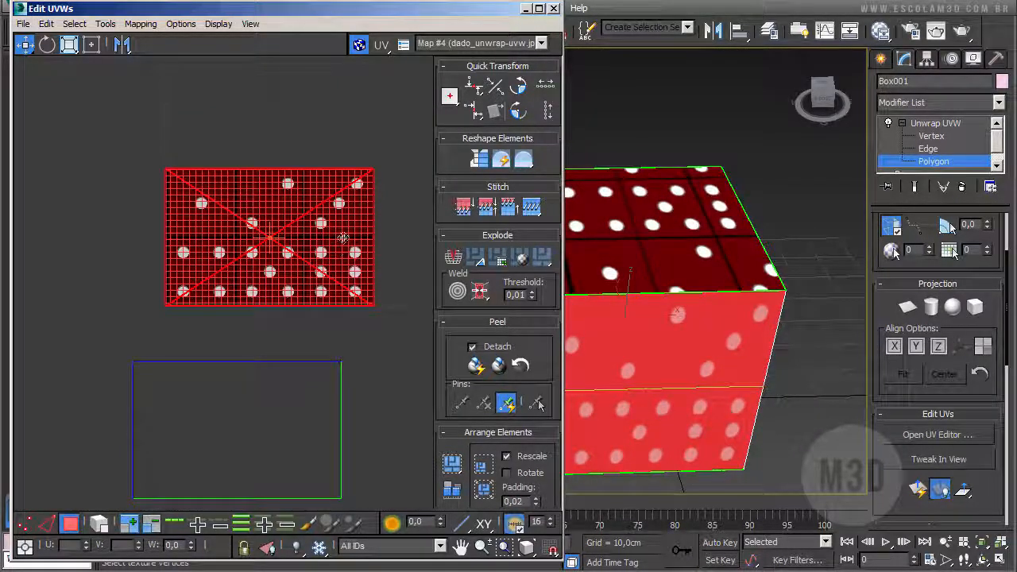
click(26, 49)
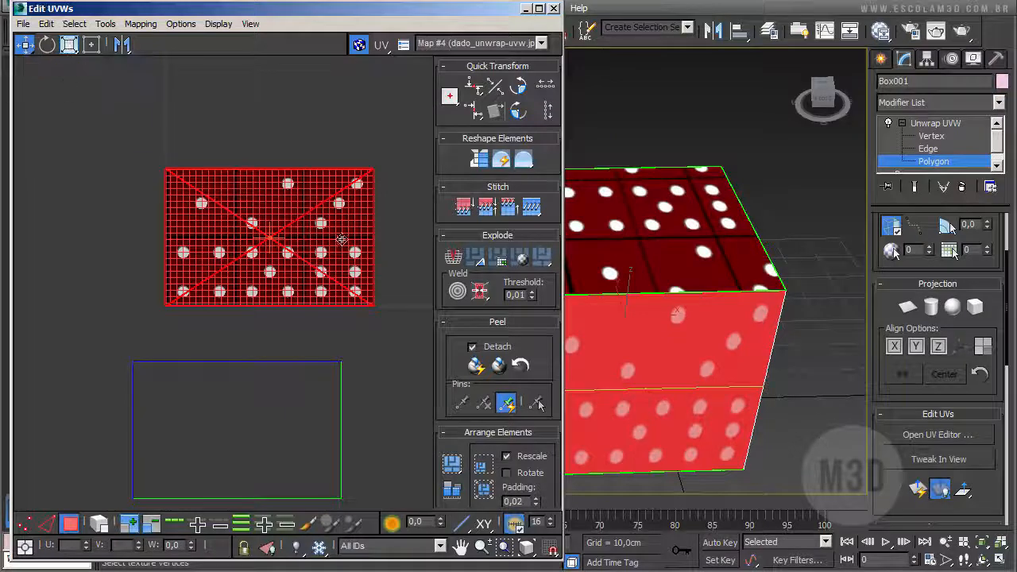
drag(340, 241, 77, 138)
scroll(139, 222, down, 2)
drag(140, 222, 100, 153)
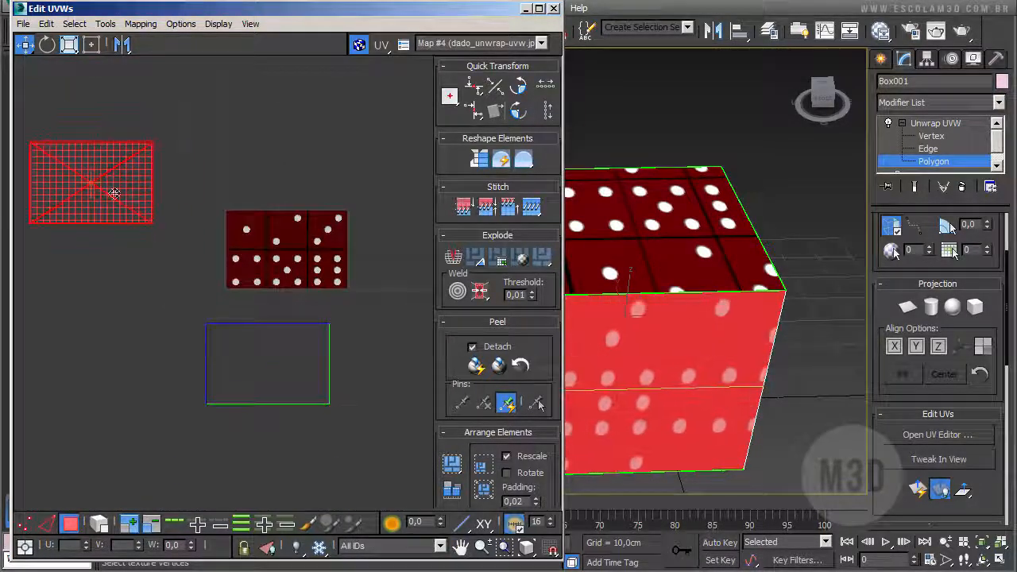
scroll(220, 228, up, 4)
scroll(234, 234, down, 1)
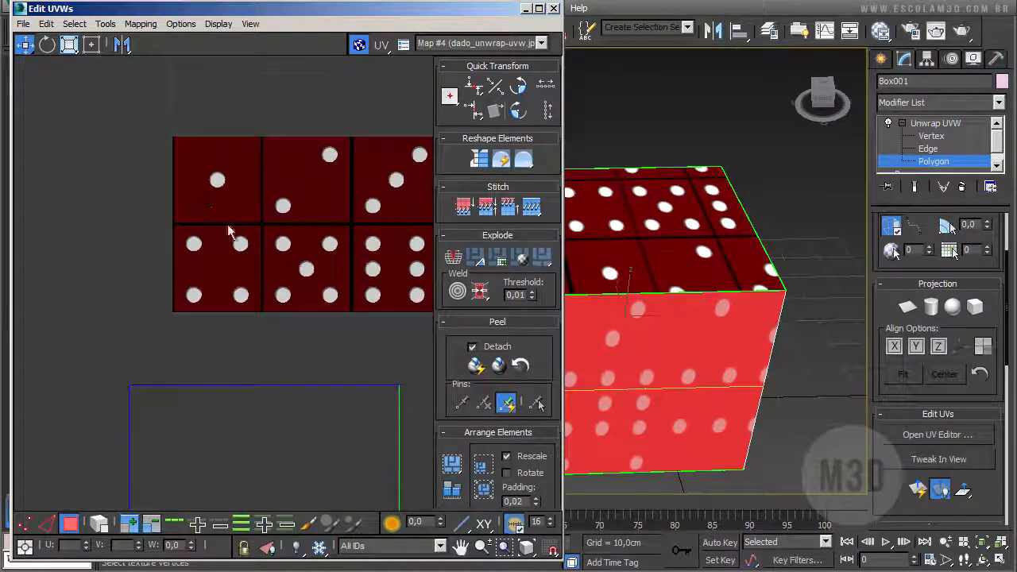
Select the top face's UV polygon and apply a Planar Map projection to it aligned to Z.
click(322, 445)
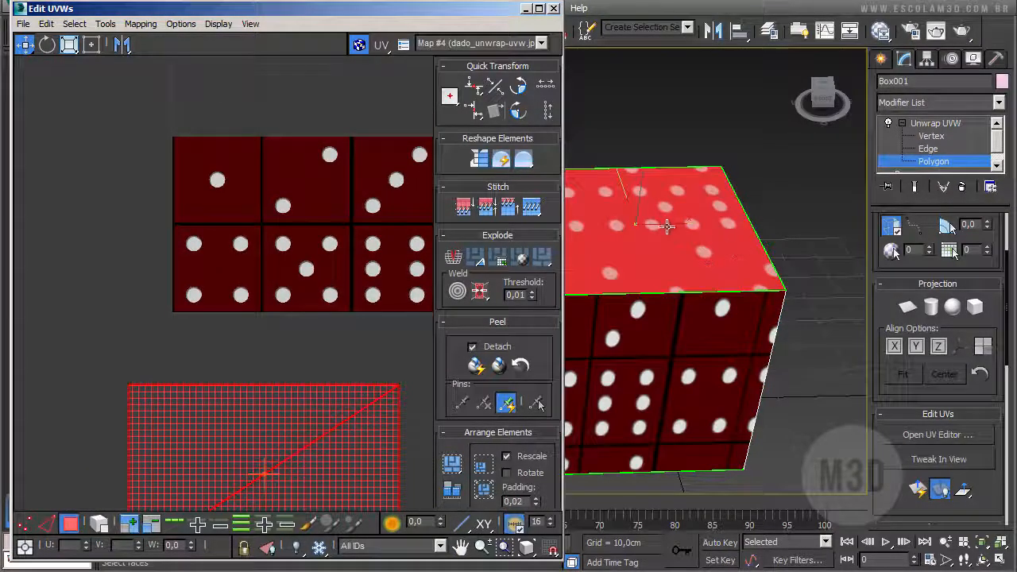
click(908, 307)
click(939, 350)
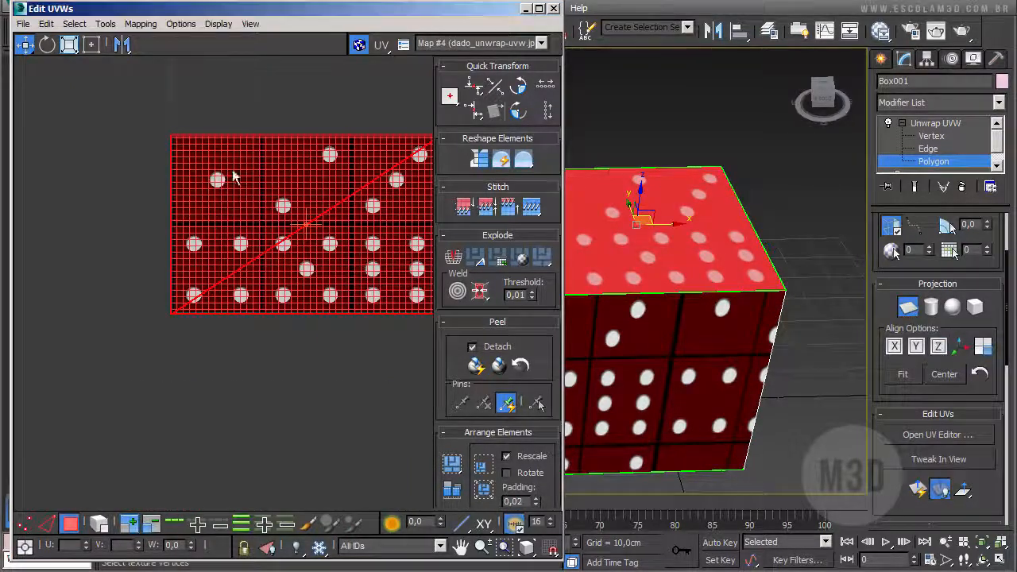
Switch to vertex level and select the two right-hand vertices of the top face's UV polygon.
middle_drag(259, 170, 188, 191)
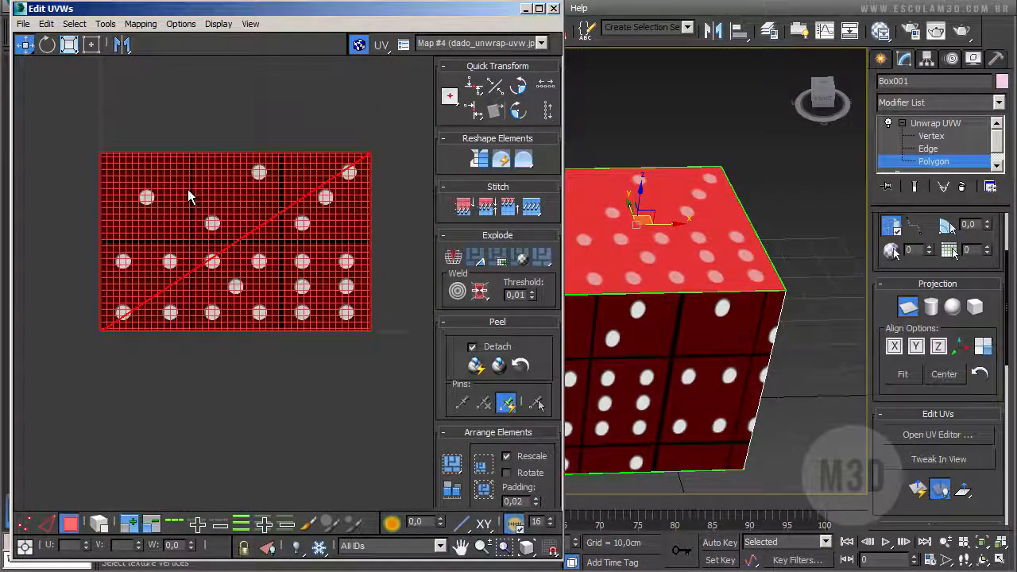
scroll(122, 193, up, 3)
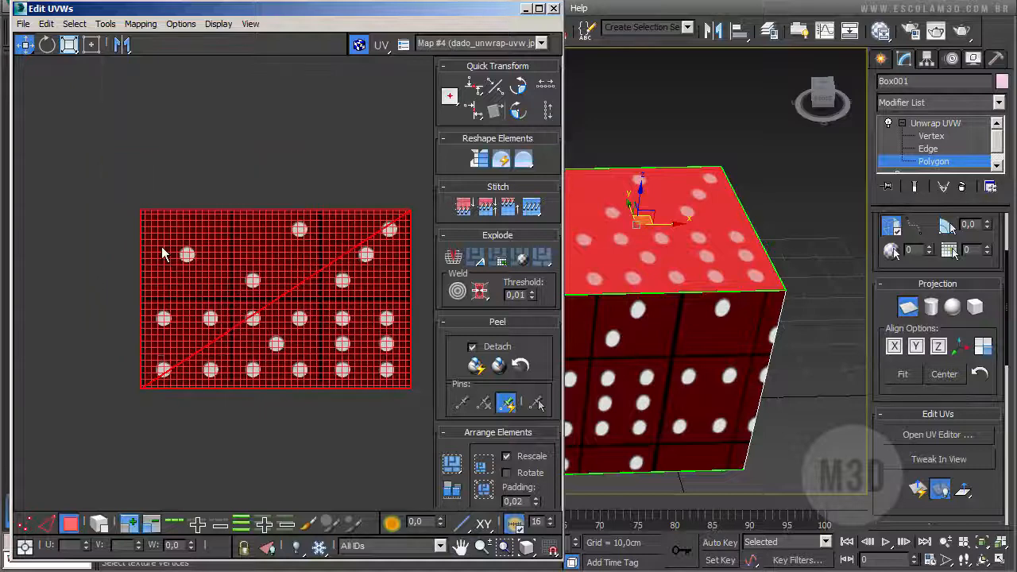
middle_drag(121, 193, 89, 226)
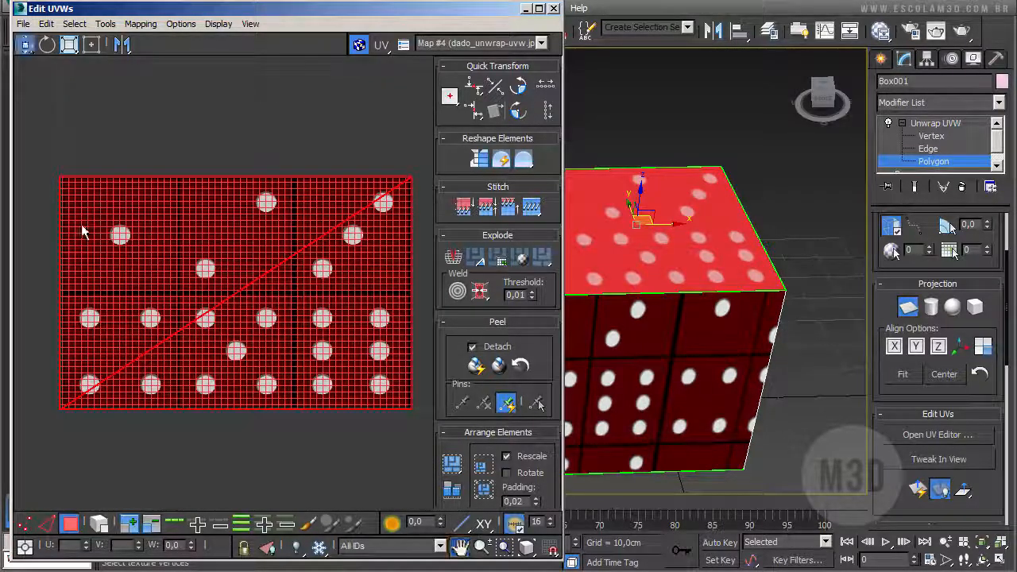
click(22, 524)
drag(365, 154, 430, 446)
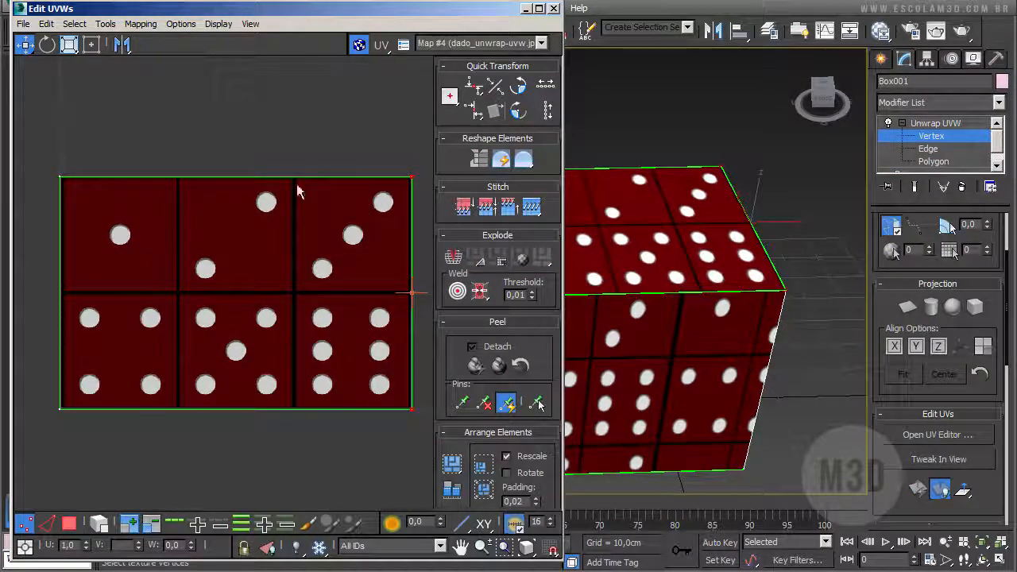
Try moving the two selected UV vertices freely inward over the dice texture, undoing each attempt.
drag(411, 178, 276, 140)
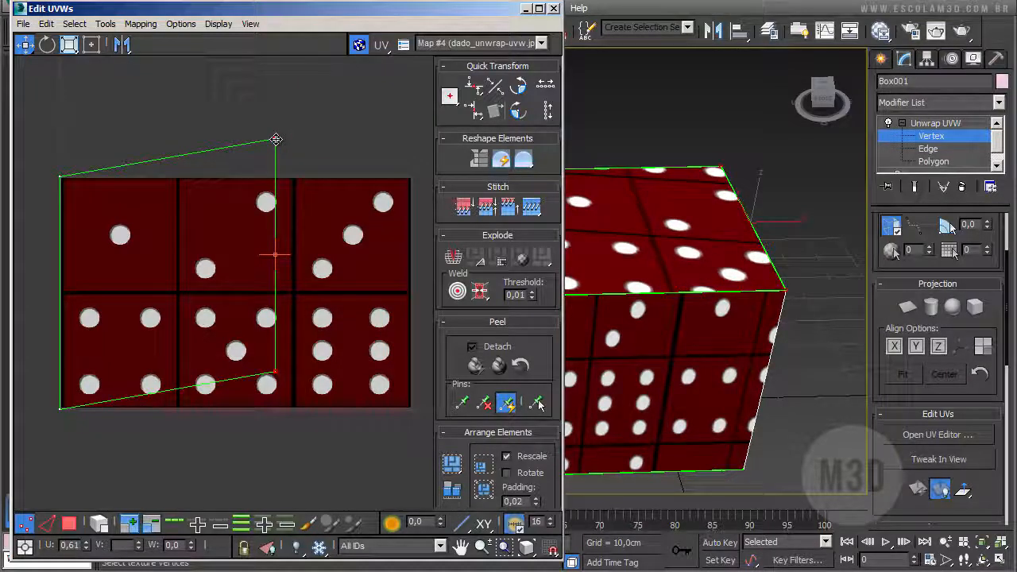
key(ctrl+z)
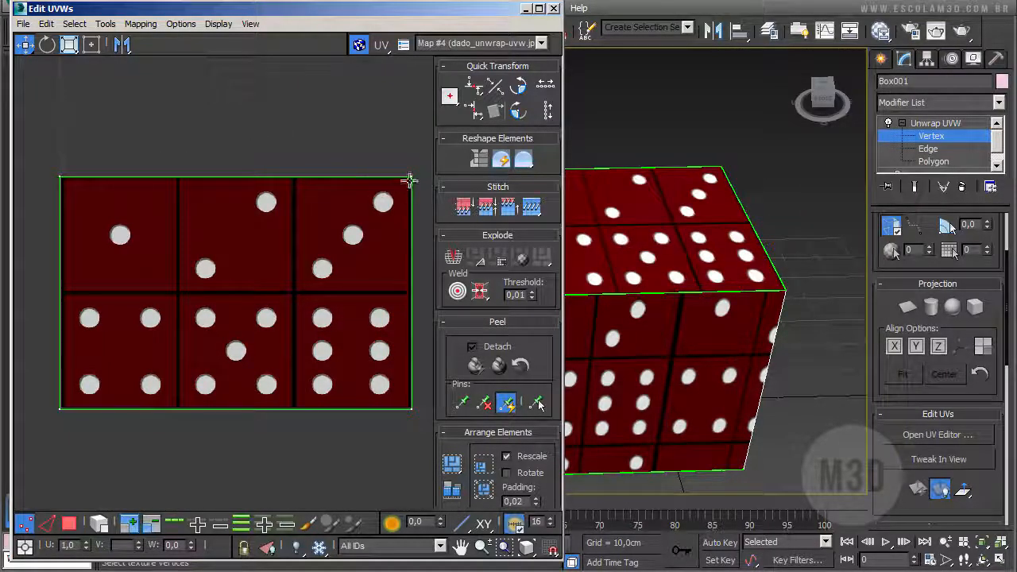
drag(411, 411, 324, 392)
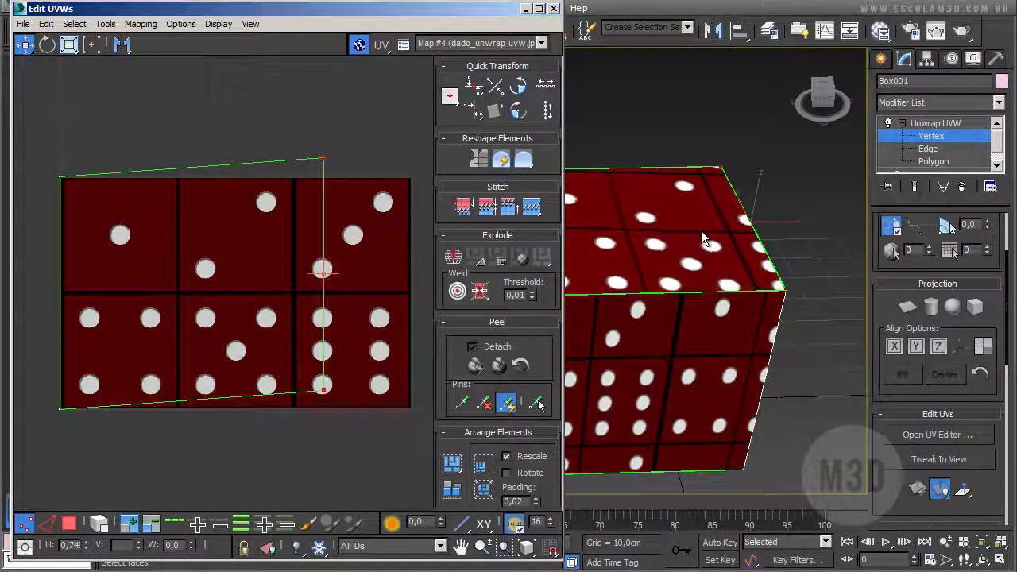
key(ctrl+z)
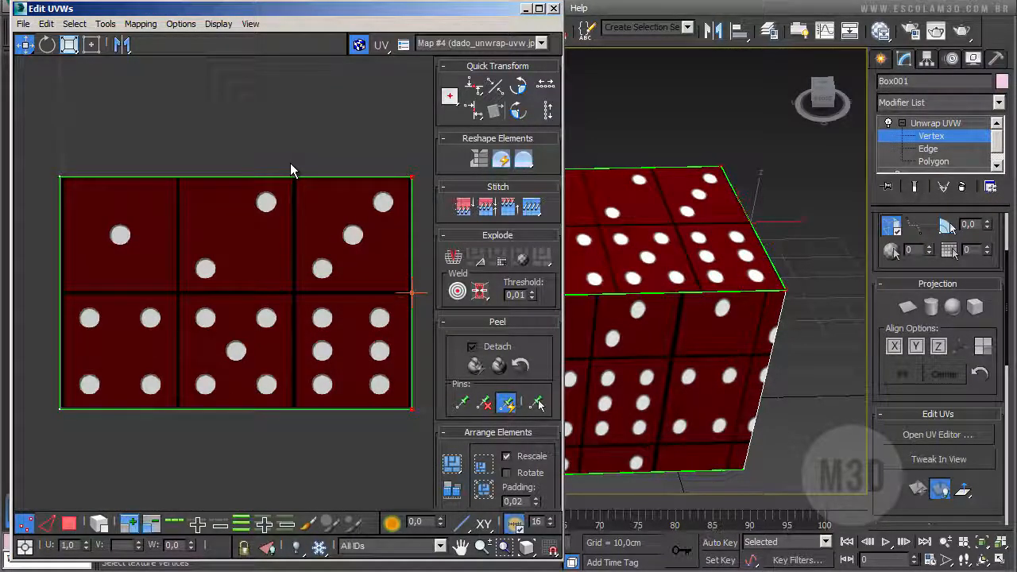
Restrict the move to horizontal and shift the two selected vertices to the line between the texture's first and second columns.
click(34, 50)
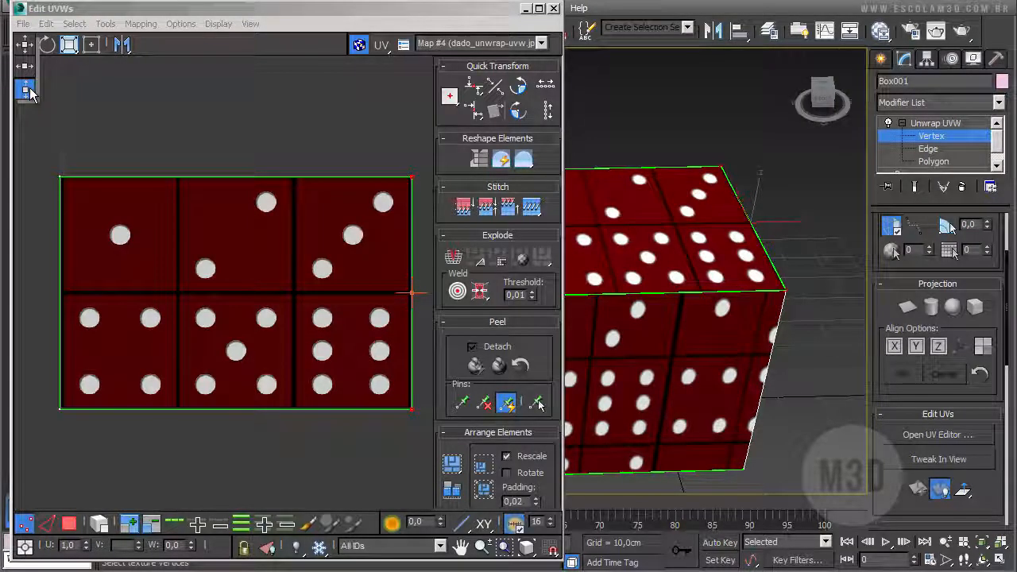
key(ctrl)
key(ctrl)
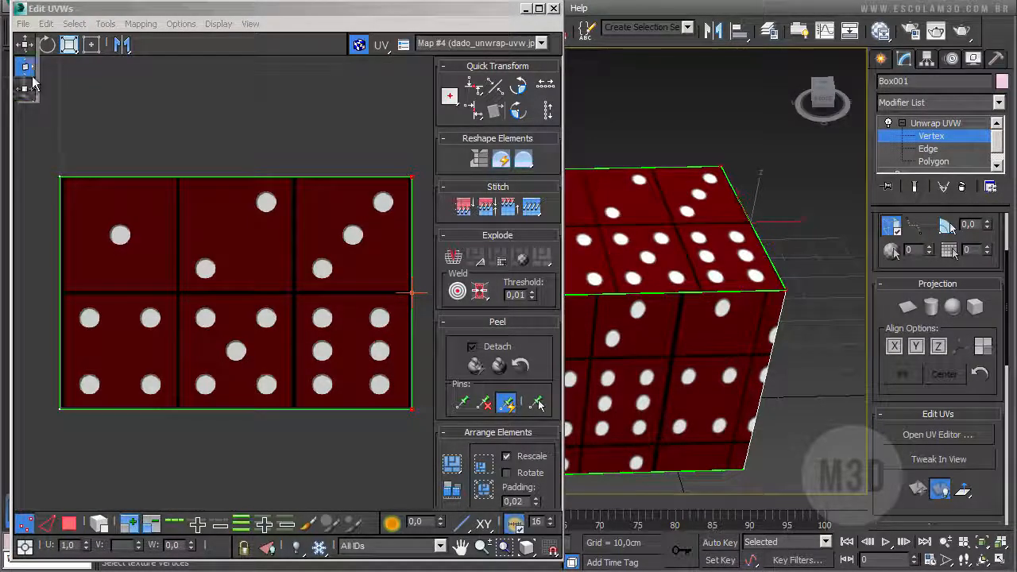
click(33, 82)
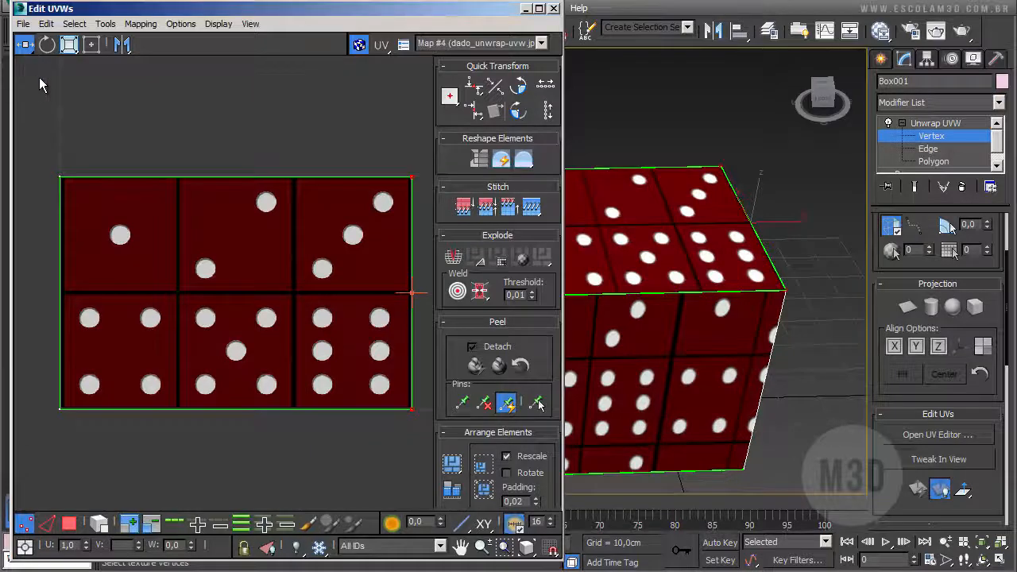
drag(414, 177, 183, 227)
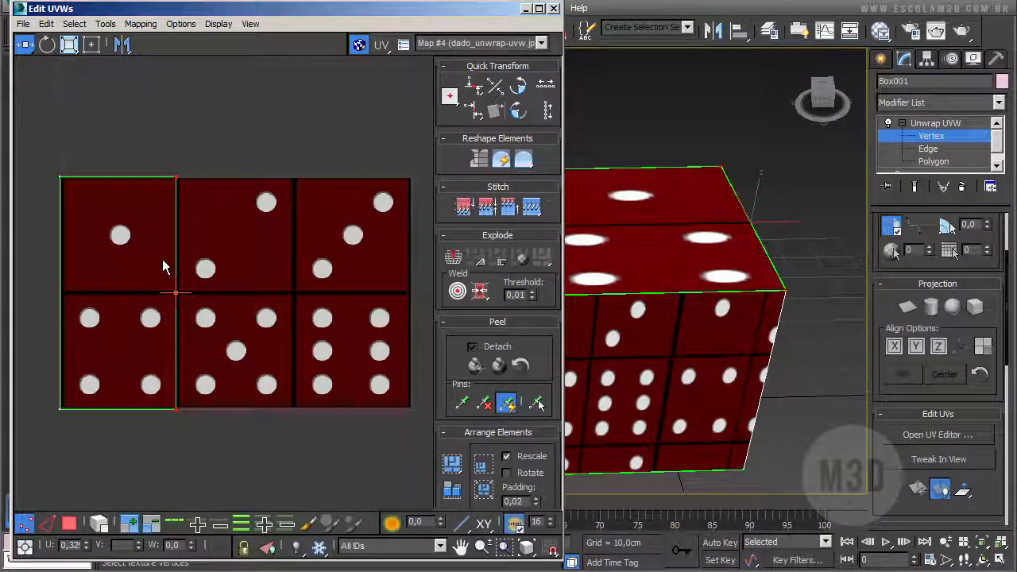
Examine the moved vertices and the one-pip square up close in the UV editor using the Zoom and Zoom Region tools.
scroll(162, 259, up, 2)
scroll(162, 261, up, 1)
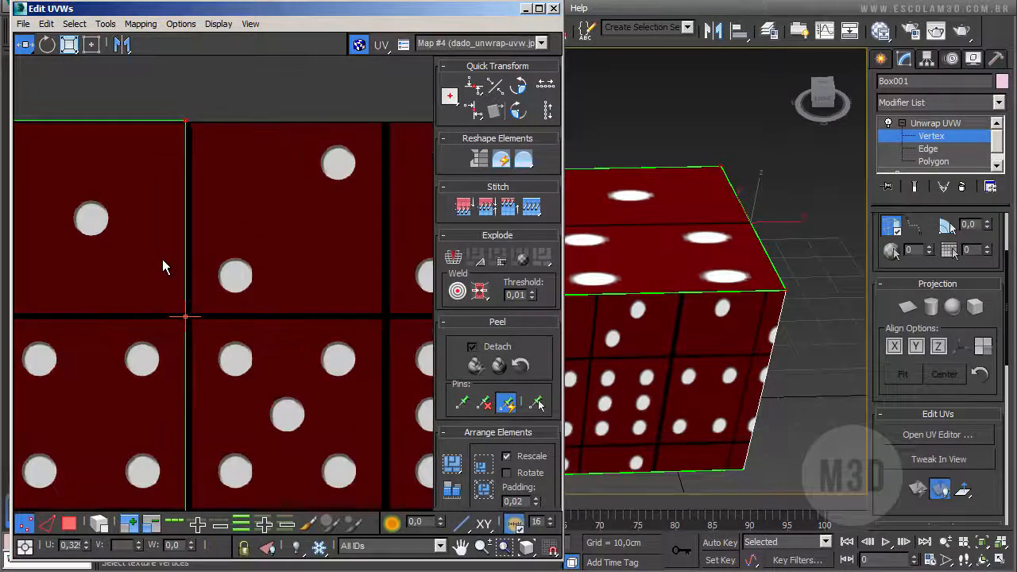
click(482, 547)
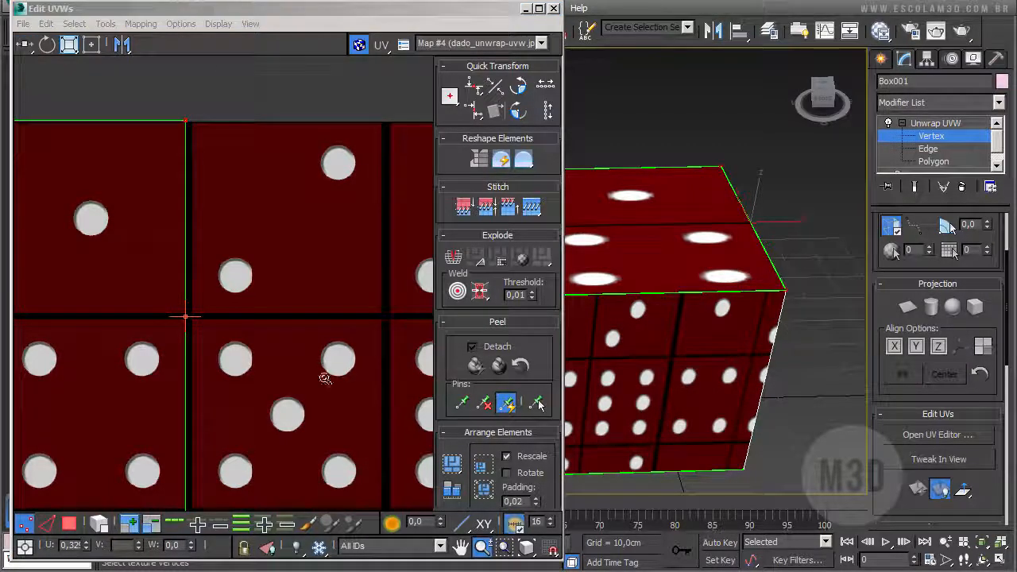
drag(155, 220, 186, 177)
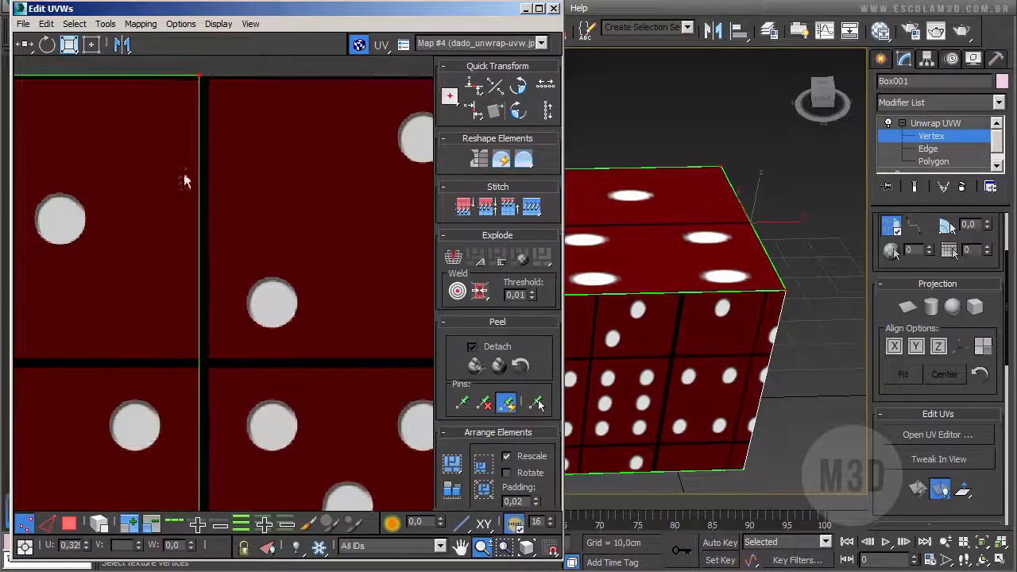
click(504, 547)
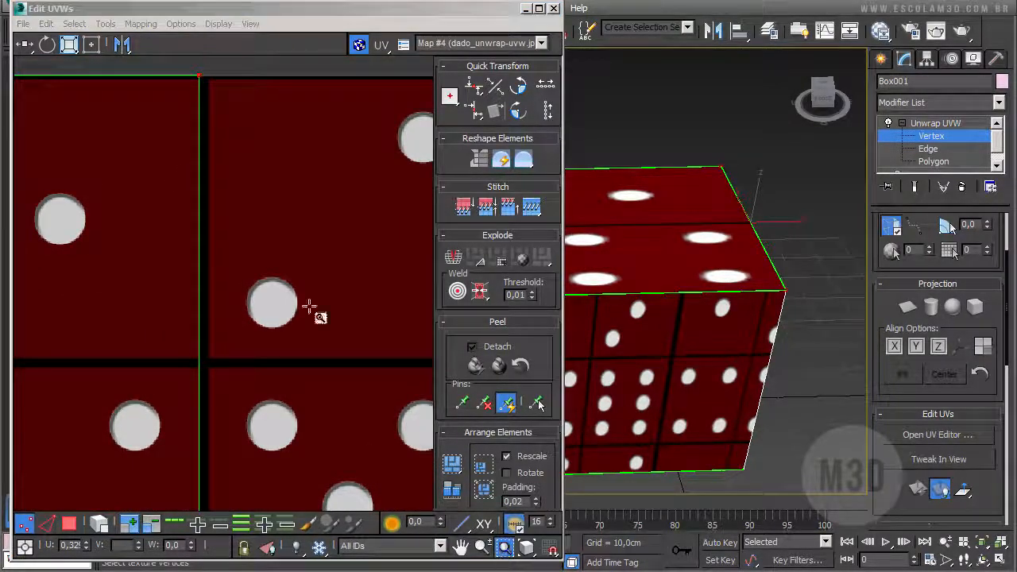
drag(182, 64, 205, 98)
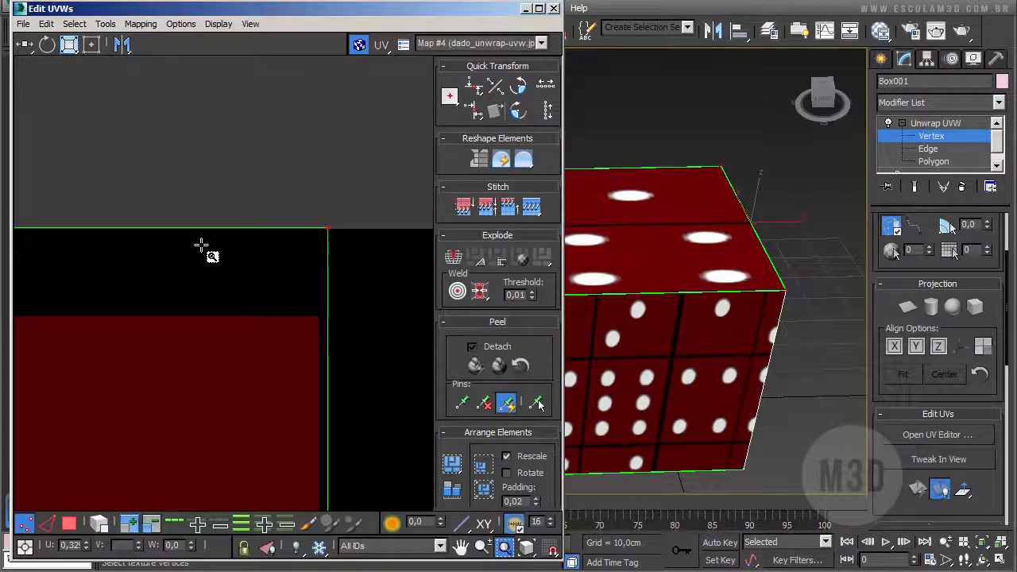
scroll(202, 247, down, 10)
drag(332, 251, 385, 295)
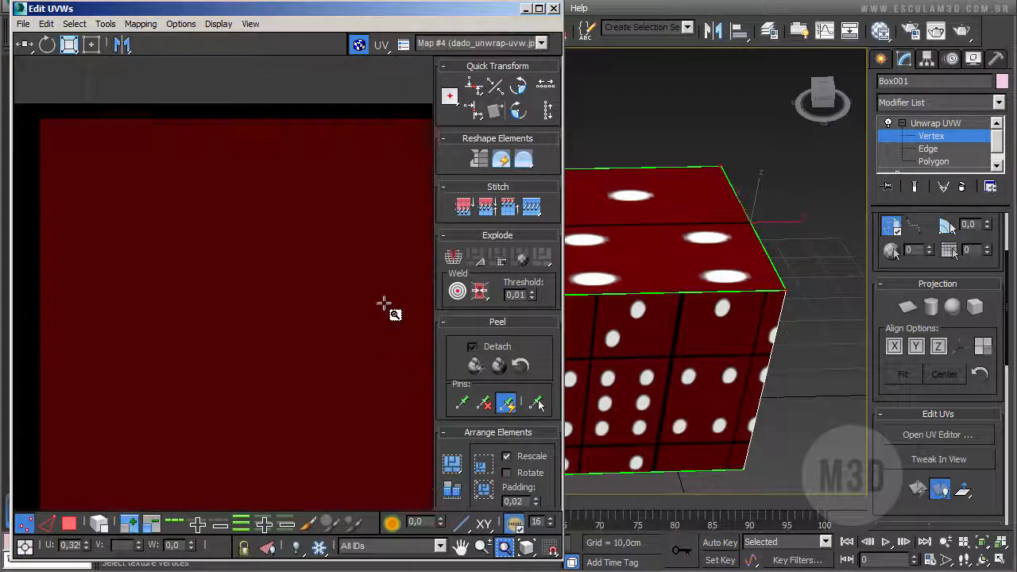
scroll(277, 280, down, 10)
mouse_move(297, 249)
middle_down()
mouse_move(361, 220)
mouse_move(442, 208)
middle_up()
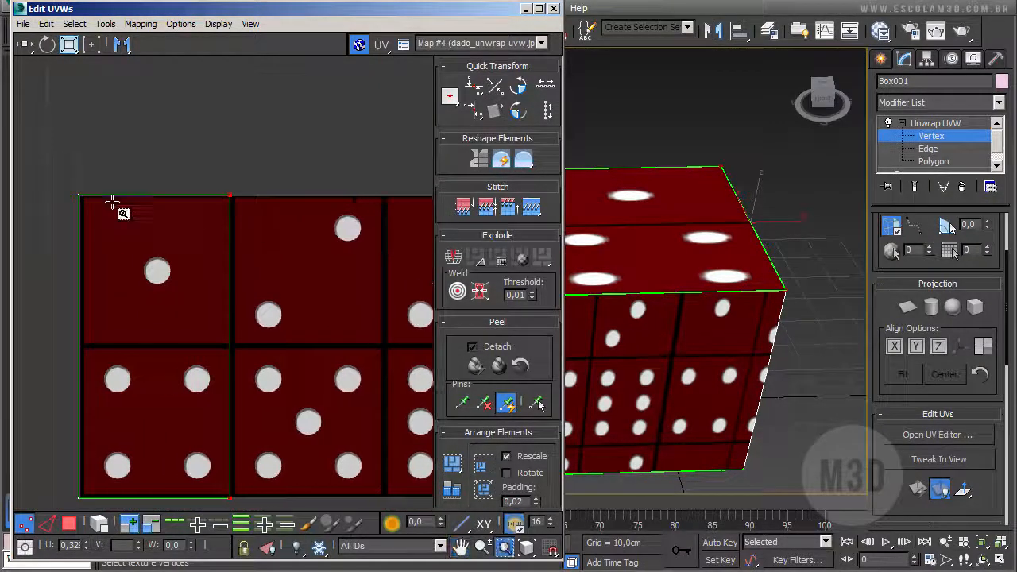
drag(69, 182, 235, 371)
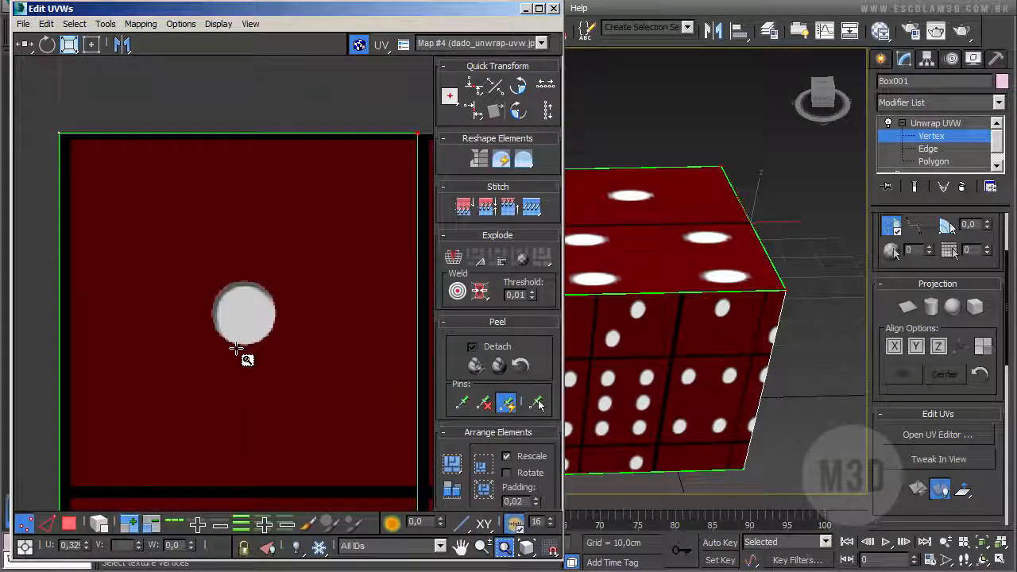
scroll(246, 341, down, 3)
scroll(257, 345, up, 1)
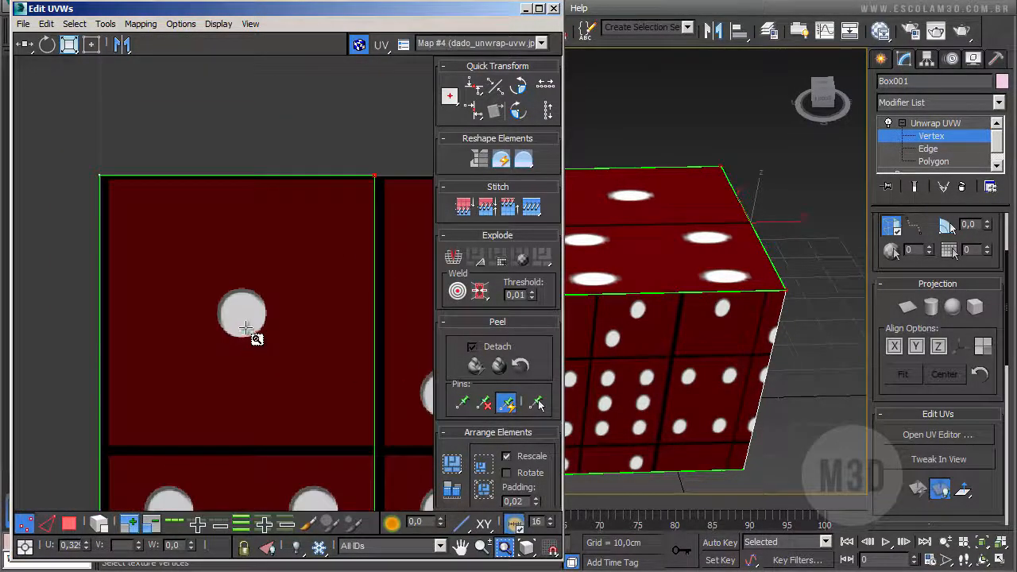
scroll(253, 342, down, 5)
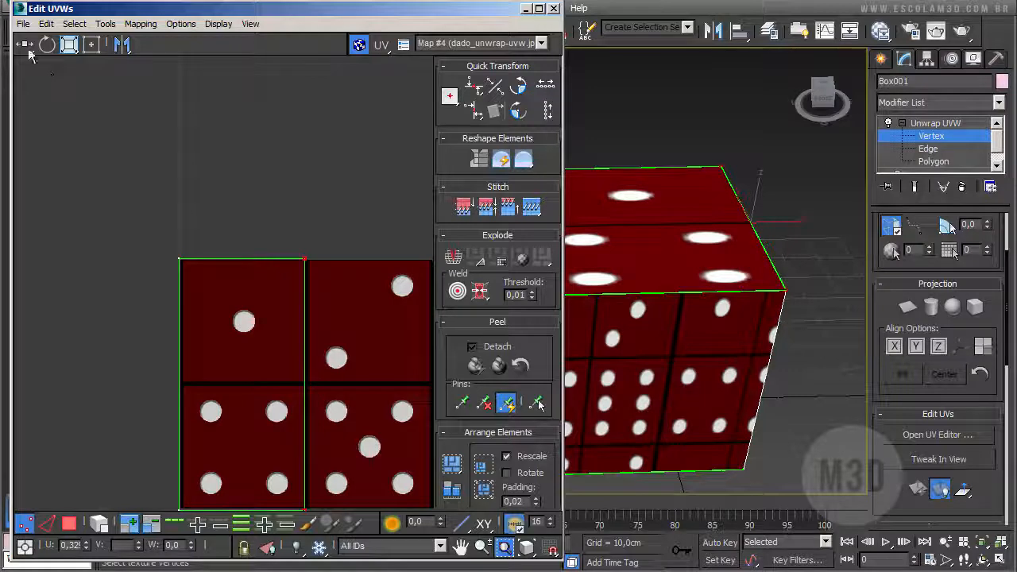
Reactivate the horizontal move and fine-tune the two vertices onto the edge of the black line beside the one-pip square.
click(28, 50)
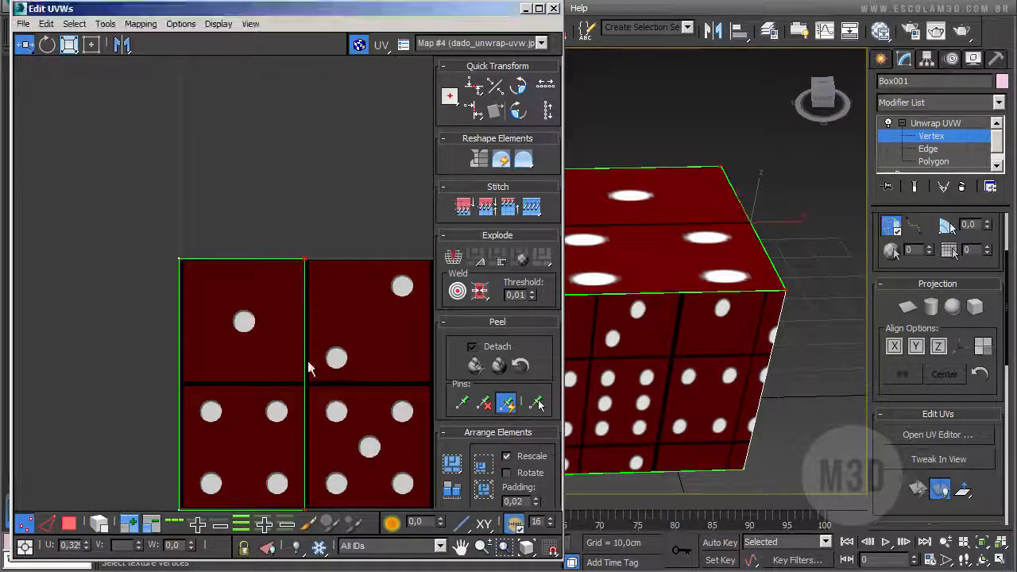
middle_drag(320, 386, 322, 352)
mouse_move(307, 230)
mouse_down()
mouse_move(289, 230)
mouse_move(303, 231)
mouse_up()
scroll(303, 239, up, 10)
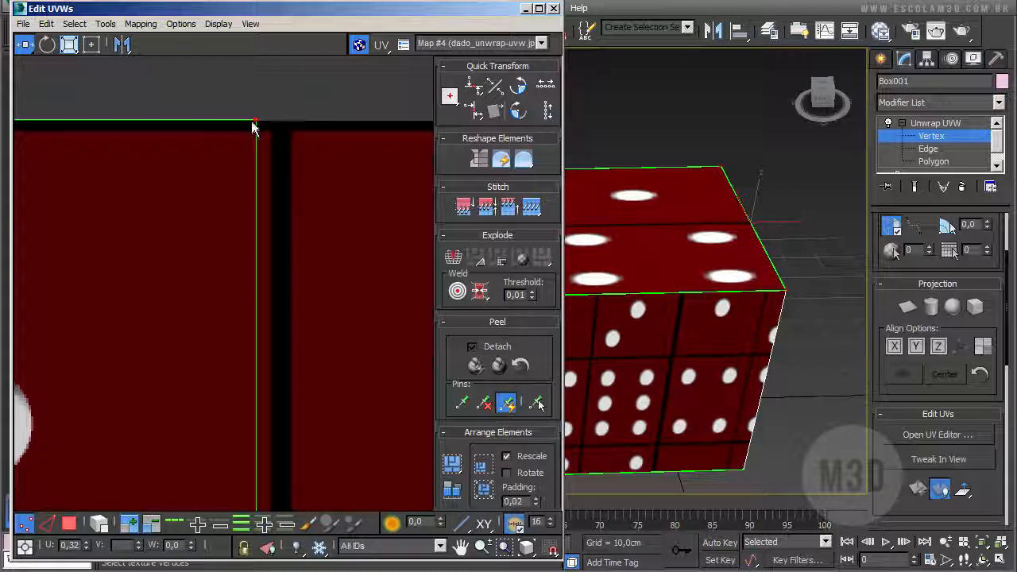
drag(254, 123, 267, 122)
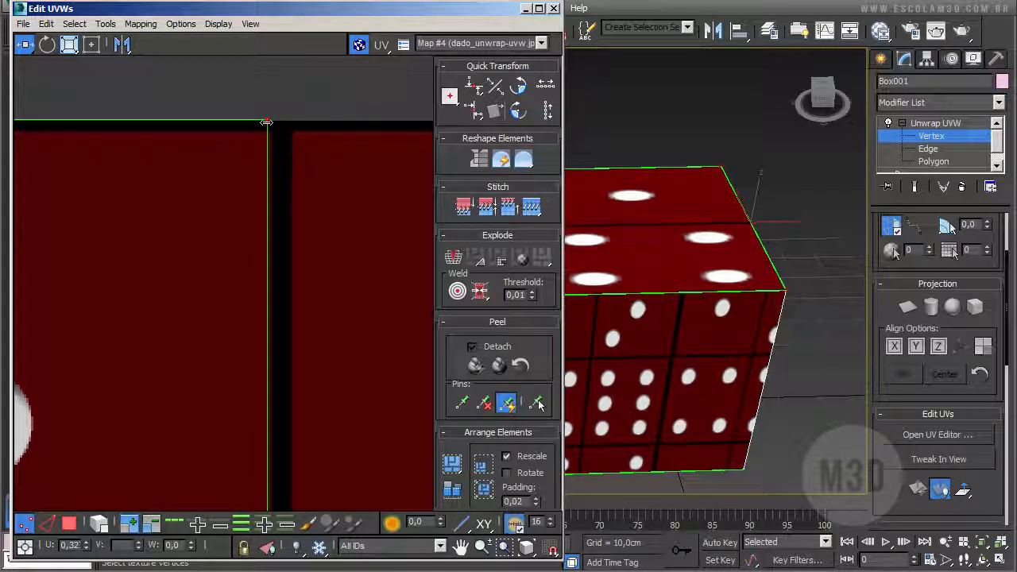
scroll(291, 252, down, 6)
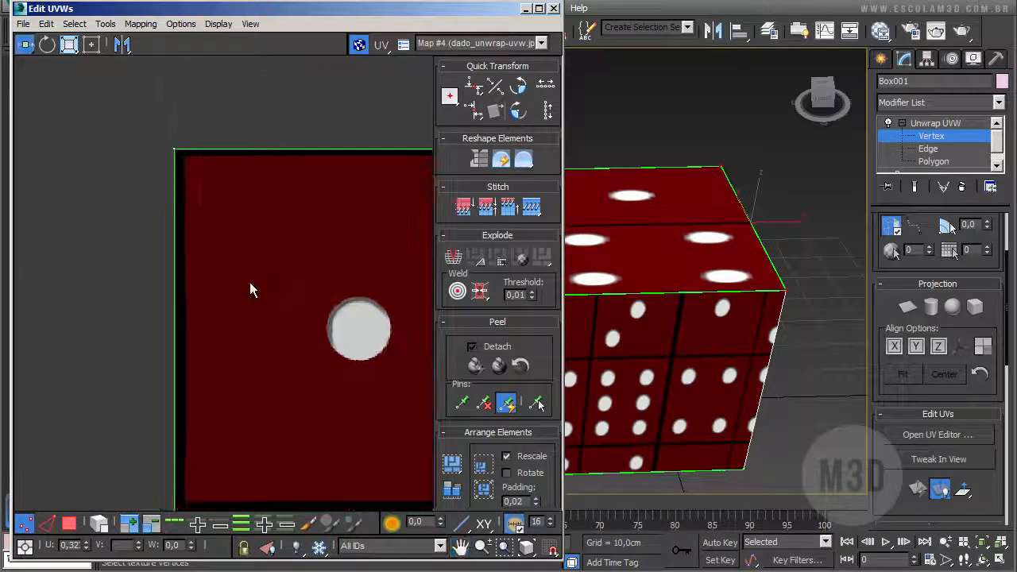
middle_drag(250, 284, 260, 260)
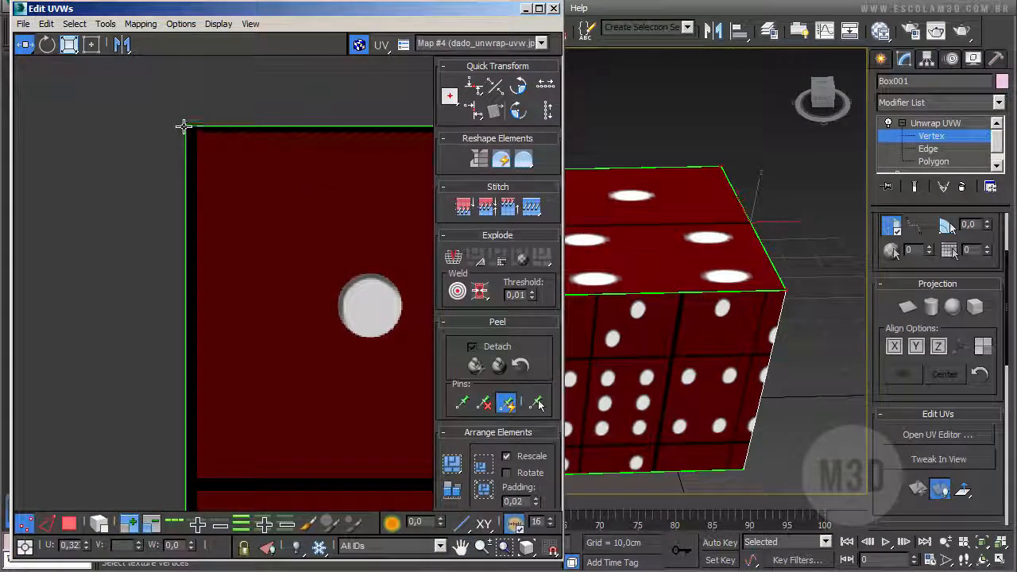
scroll(263, 242, down, 5)
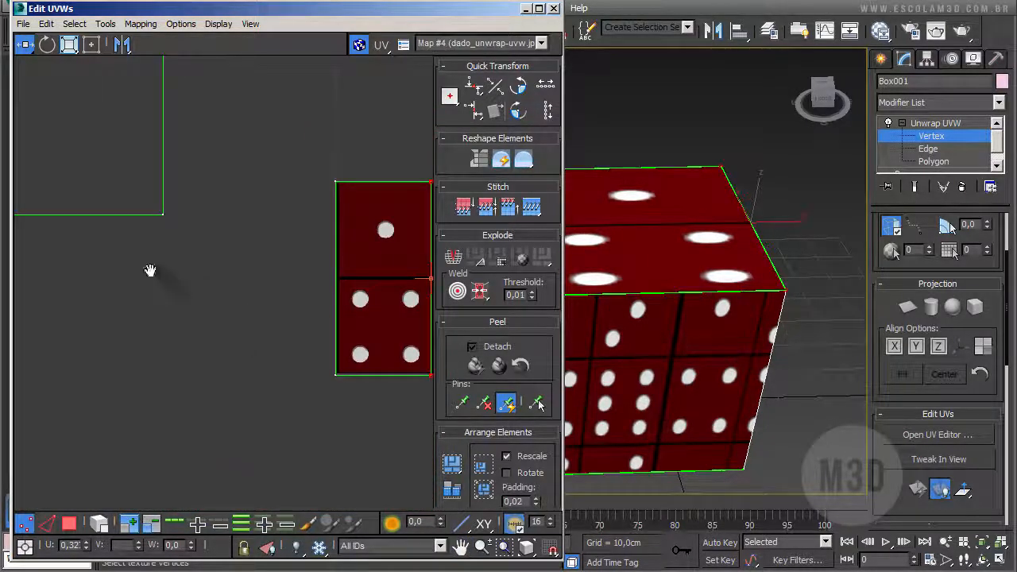
Switch to Edge selection and shift the UV face's left edge horizontally inward past the texture's black border, to about U 0.01.
middle_drag(150, 270, 31, 313)
scroll(238, 373, up, 3)
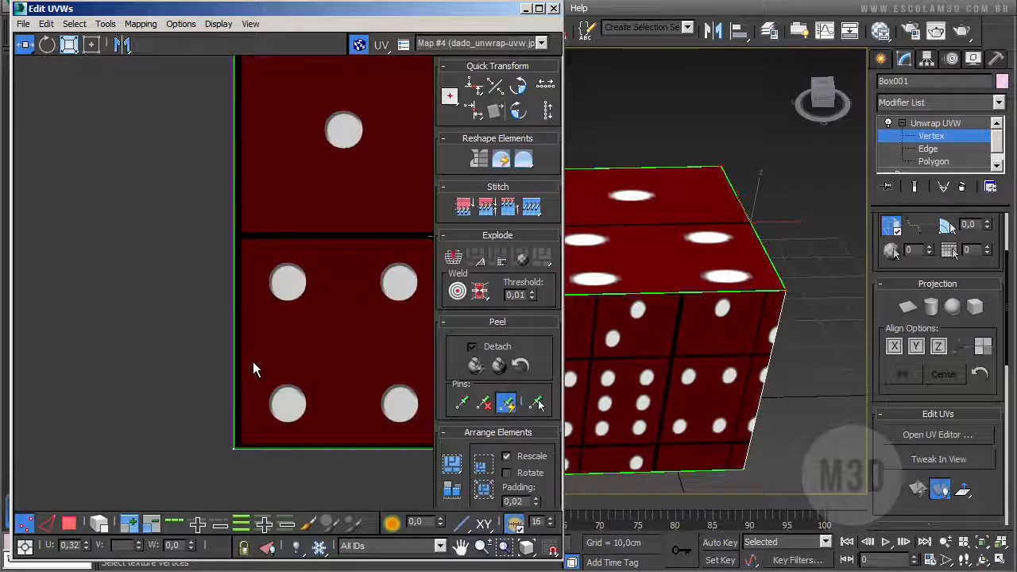
click(47, 525)
scroll(236, 346, up, 3)
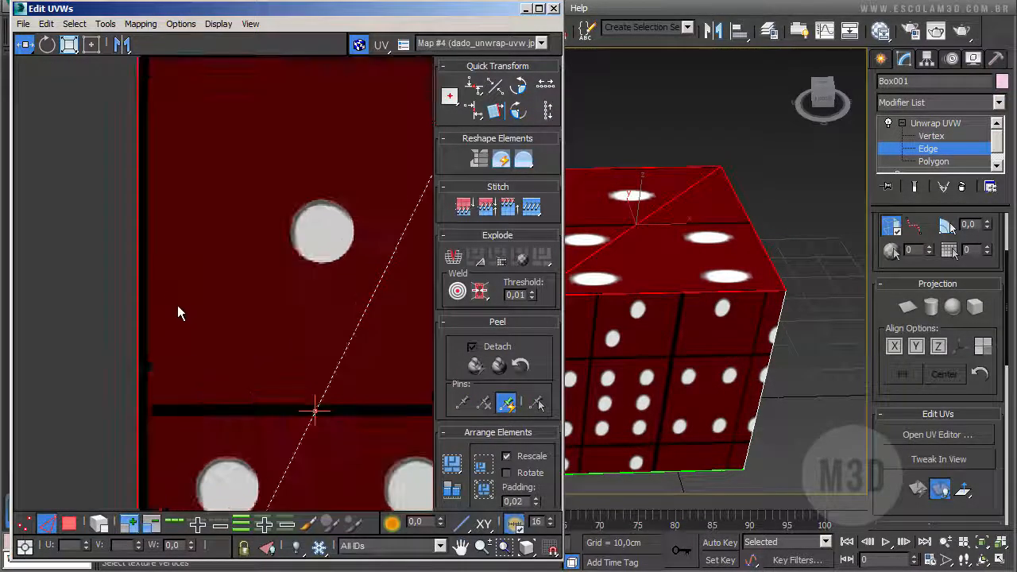
drag(159, 302, 162, 326)
scroll(127, 326, up, 3)
scroll(342, 285, down, 4)
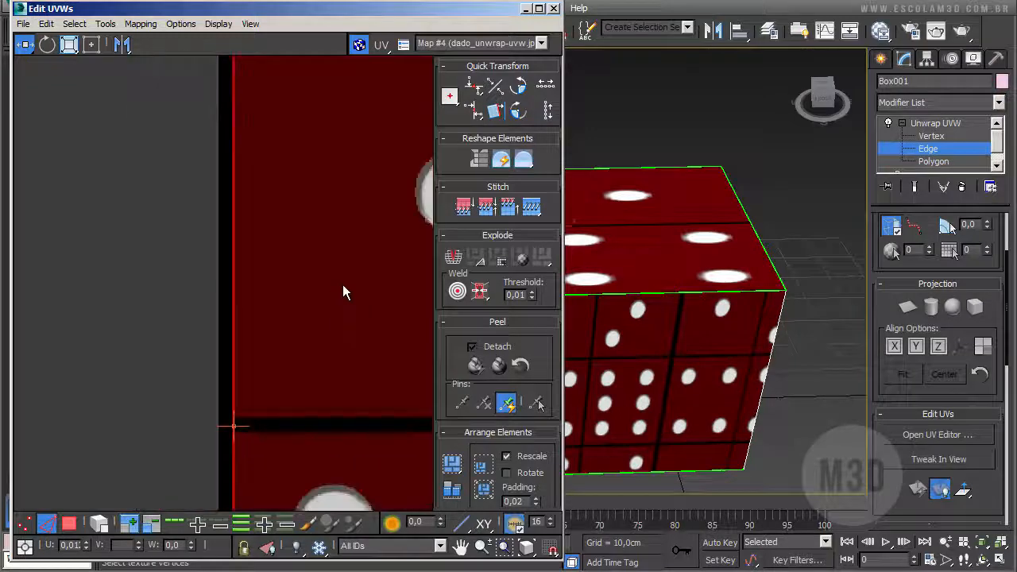
Restrict the move to vertical and raise the UV face's bottom edge to just above the black line under the one-pip square, about V 0.51.
middle_drag(297, 278, 290, 184)
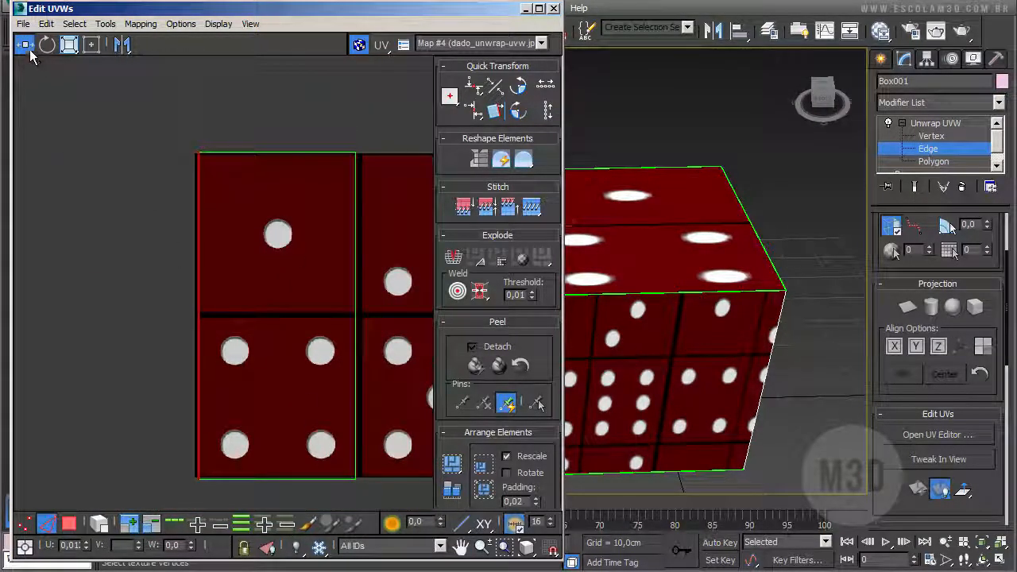
drag(26, 46, 30, 70)
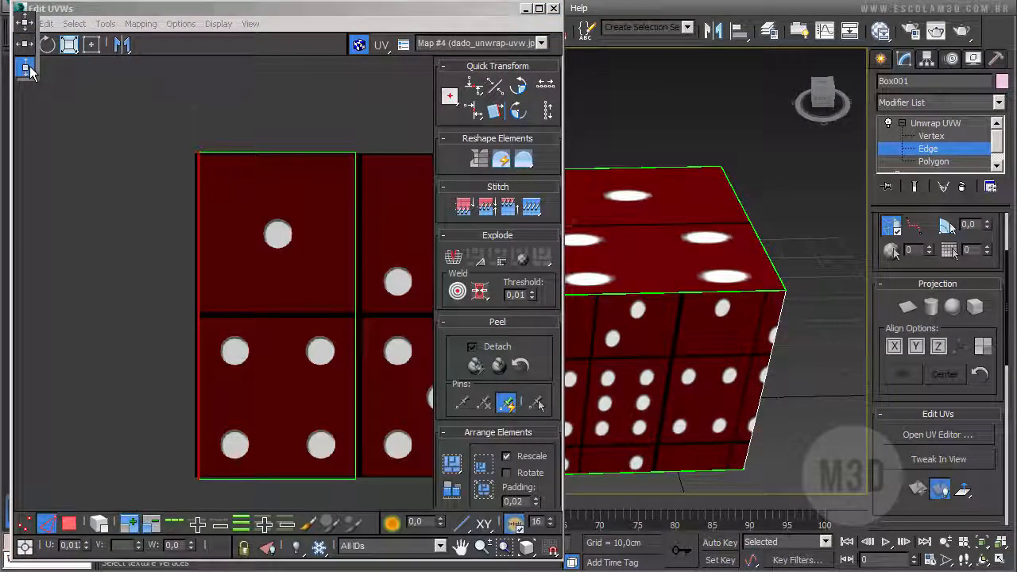
click(281, 479)
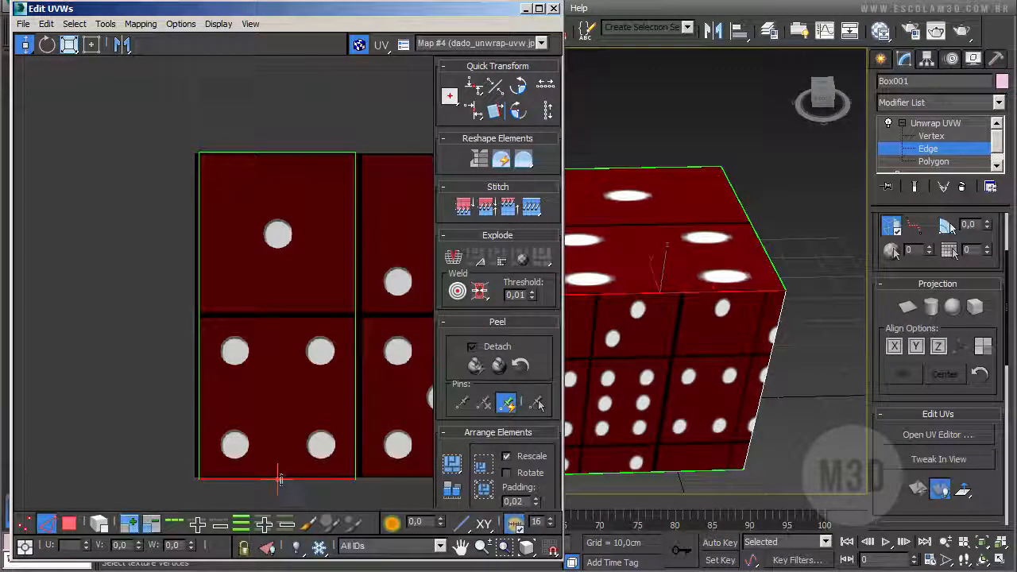
drag(281, 480, 301, 307)
scroll(308, 313, up, 5)
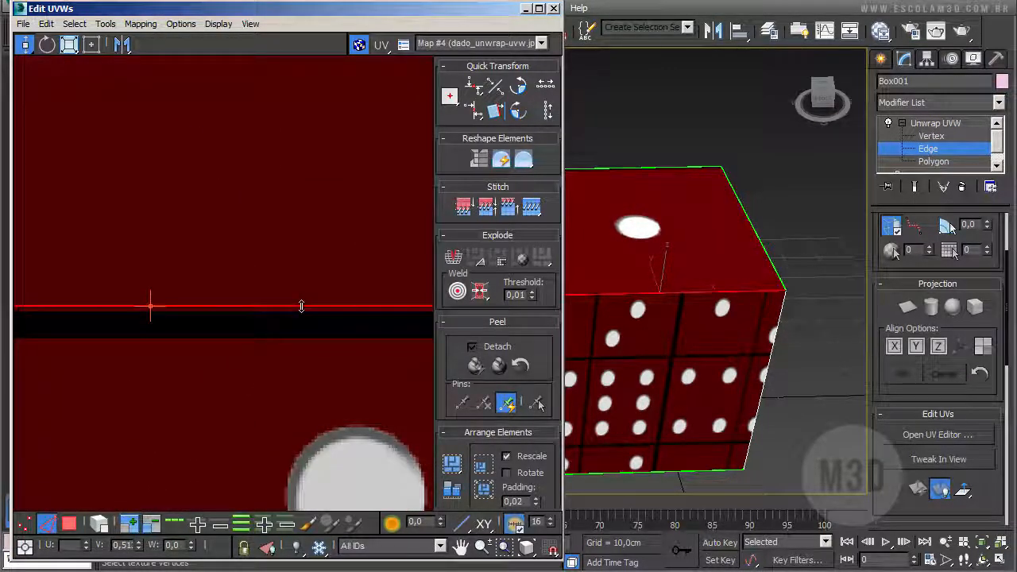
Lower the UV face's top edge to just inside the black border, about V 0.98, and check the one-pip face on the box.
middle_drag(314, 179, 281, 369)
scroll(312, 198, down, 3)
scroll(267, 221, up, 2)
middle_drag(266, 225, 295, 199)
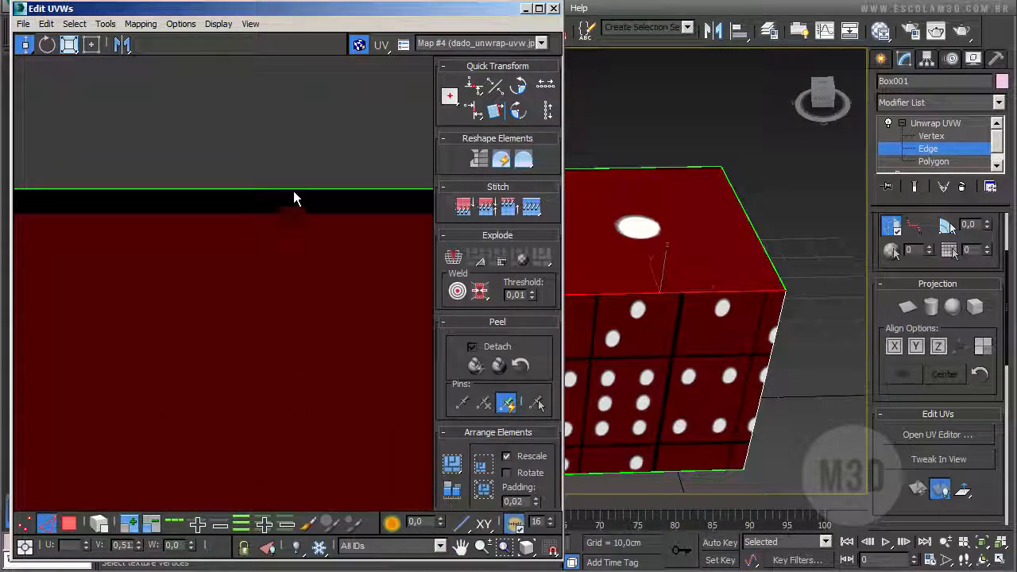
click(294, 195)
drag(293, 197, 292, 218)
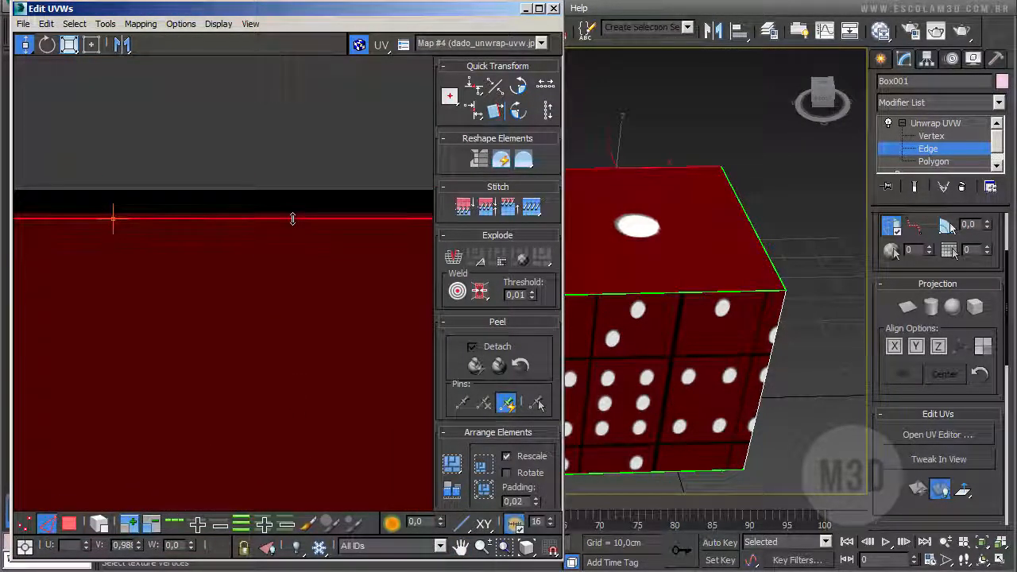
middle_drag(782, 346, 799, 312)
alt+middle_drag(731, 295, 784, 318)
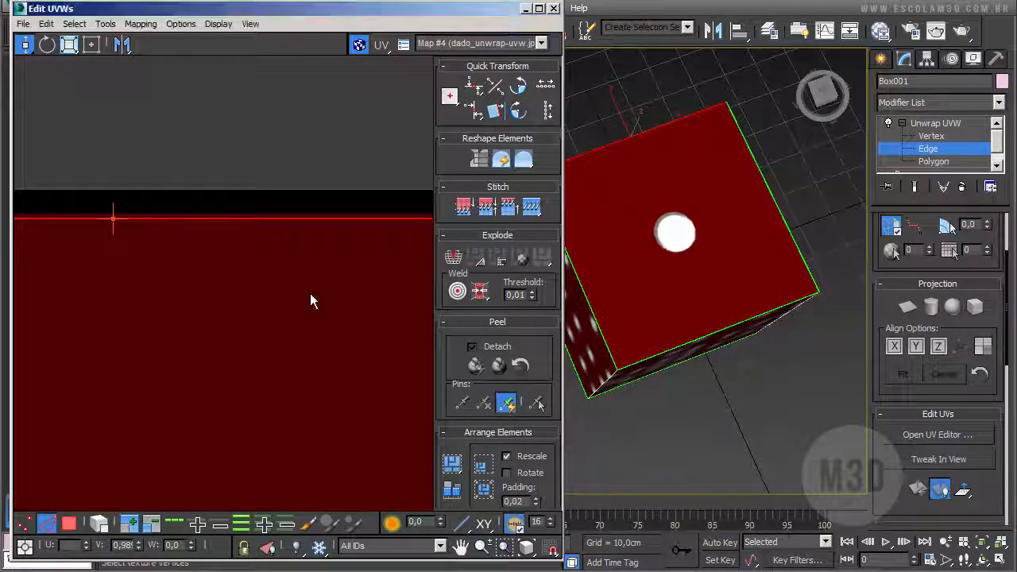
scroll(314, 300, down, 6)
middle_drag(333, 374, 249, 233)
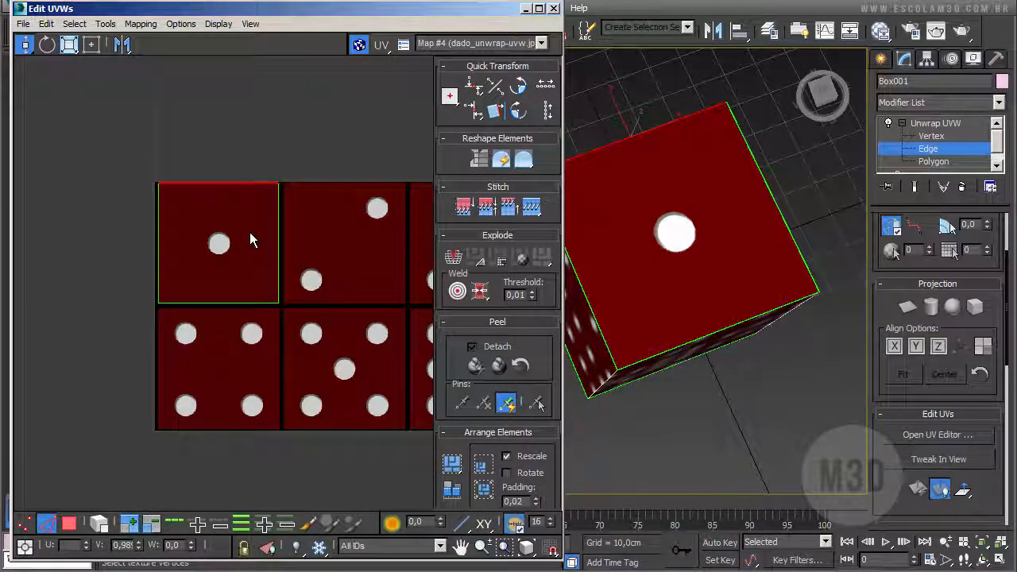
middle_drag(279, 287, 200, 268)
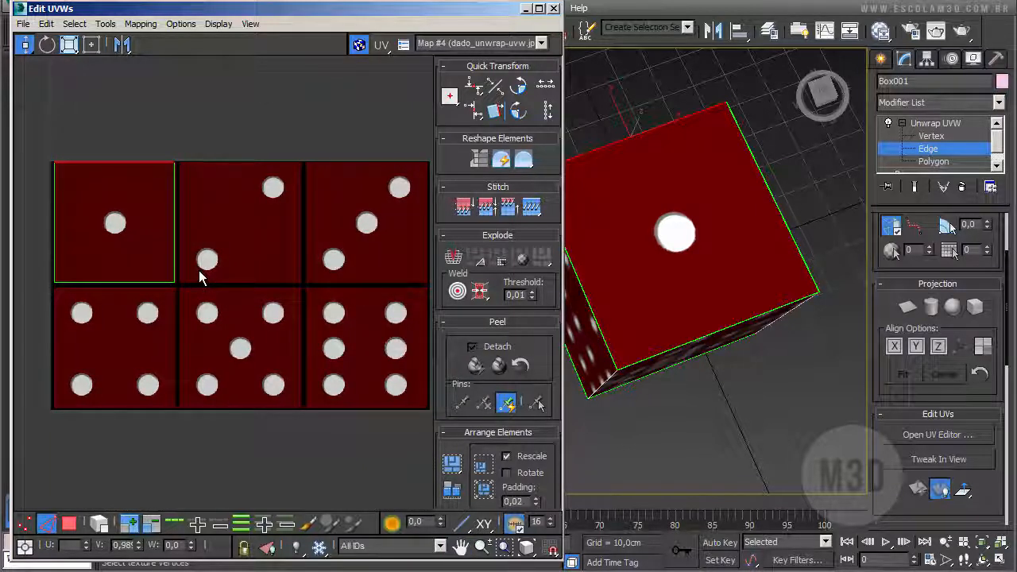